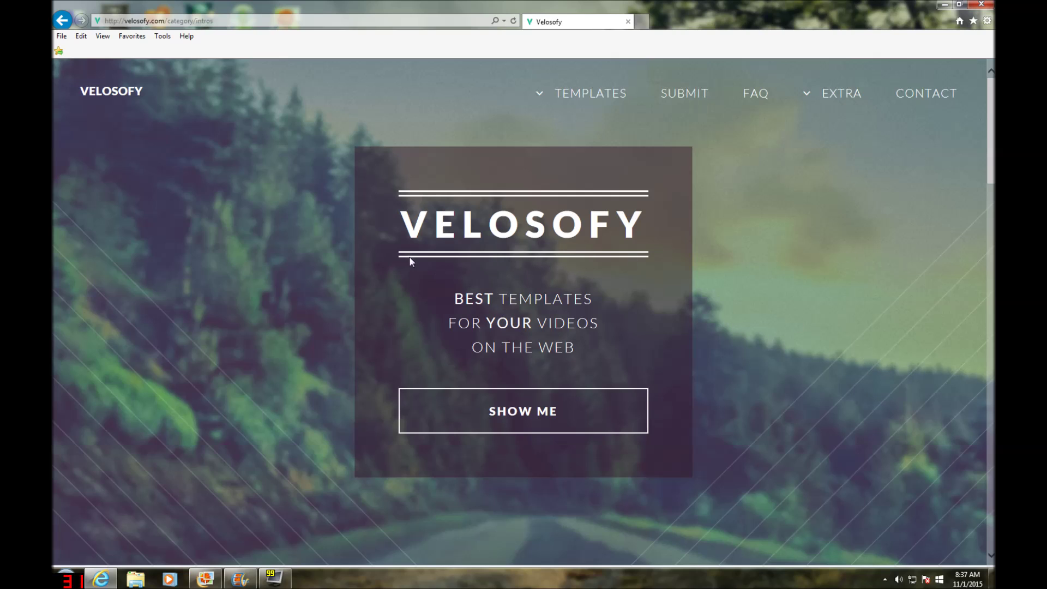
- Browse Velosofy's free intro templates #097–#092 and open Intro Template #095
{"action": "scroll", "coordinate": [871, 334], "scroll_direction": "down", "scroll_amount": 2}
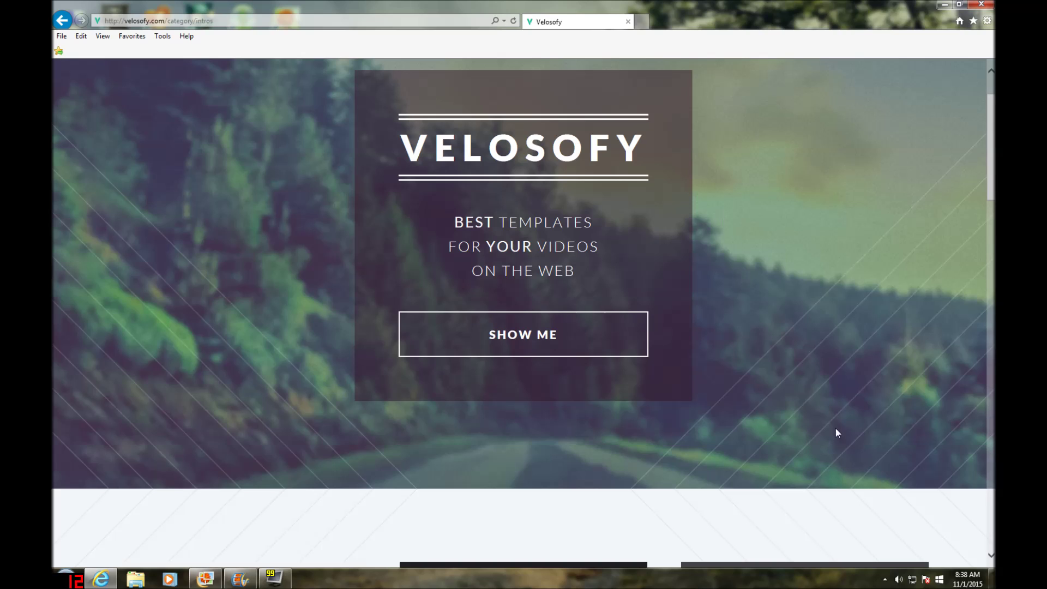
{"action": "scroll", "coordinate": [824, 427], "scroll_direction": "up", "scroll_amount": 2}
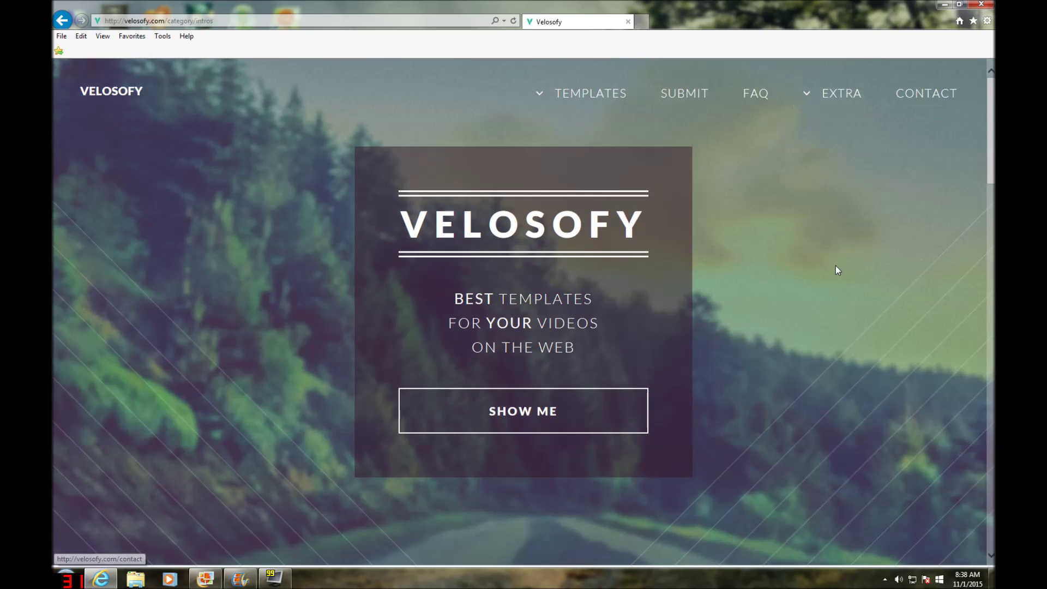
{"action": "scroll", "coordinate": [825, 298], "scroll_direction": "down", "scroll_amount": 10}
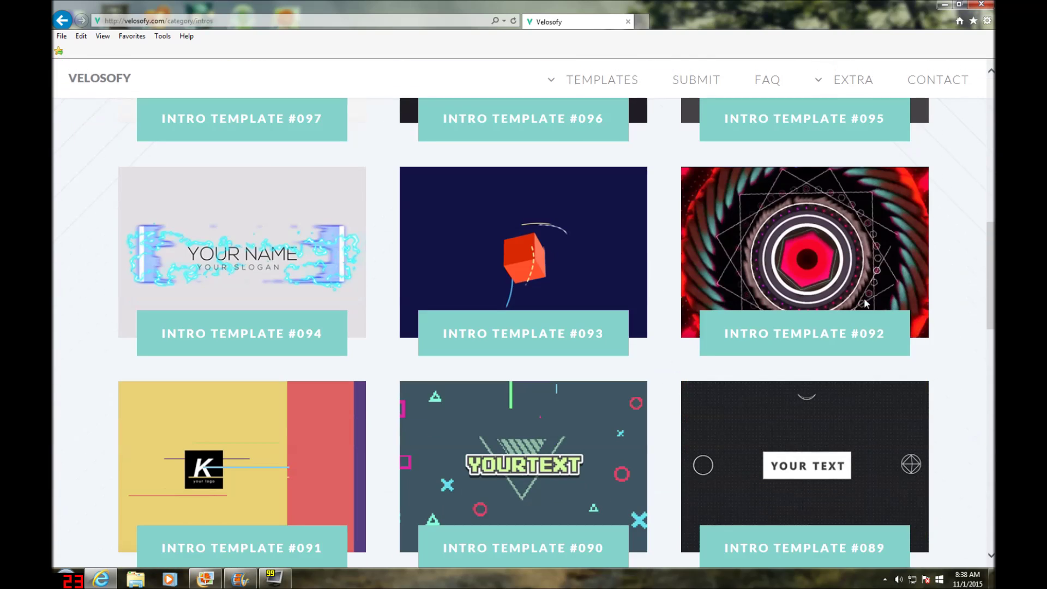
{"action": "scroll", "coordinate": [801, 284], "scroll_direction": "up", "scroll_amount": 4}
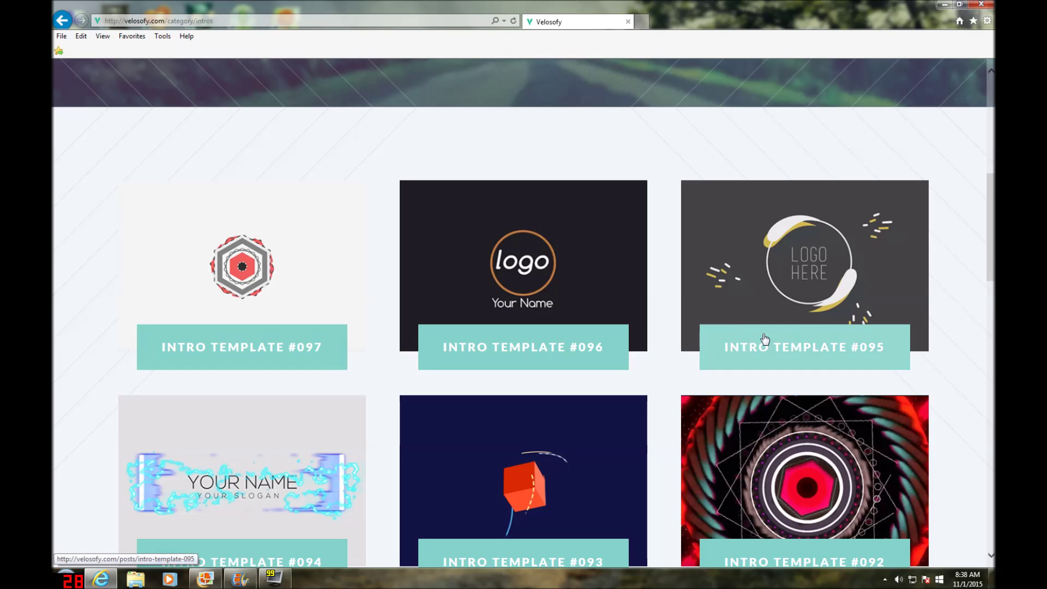
{"action": "scroll", "coordinate": [886, 320], "scroll_direction": "down", "scroll_amount": 8}
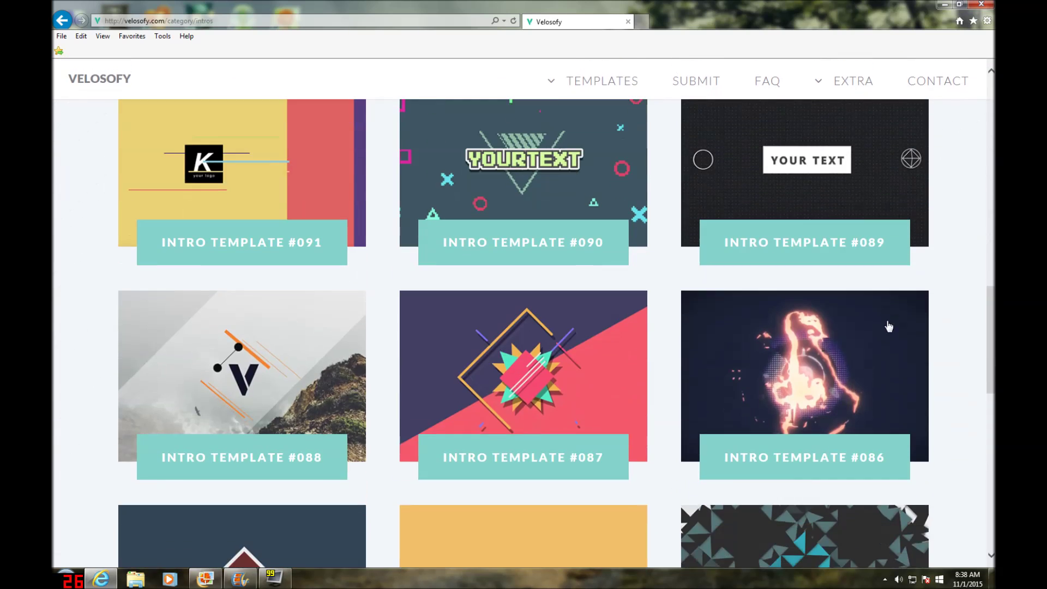
{"action": "scroll", "coordinate": [889, 326], "scroll_direction": "up", "scroll_amount": 15}
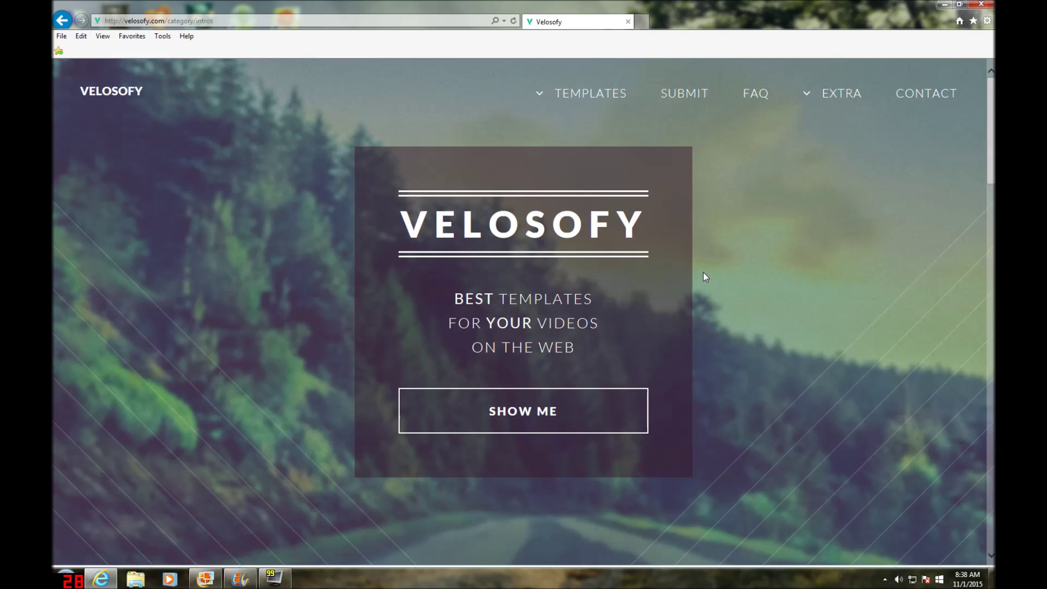
{"action": "scroll", "coordinate": [686, 327], "scroll_direction": "down", "scroll_amount": 15}
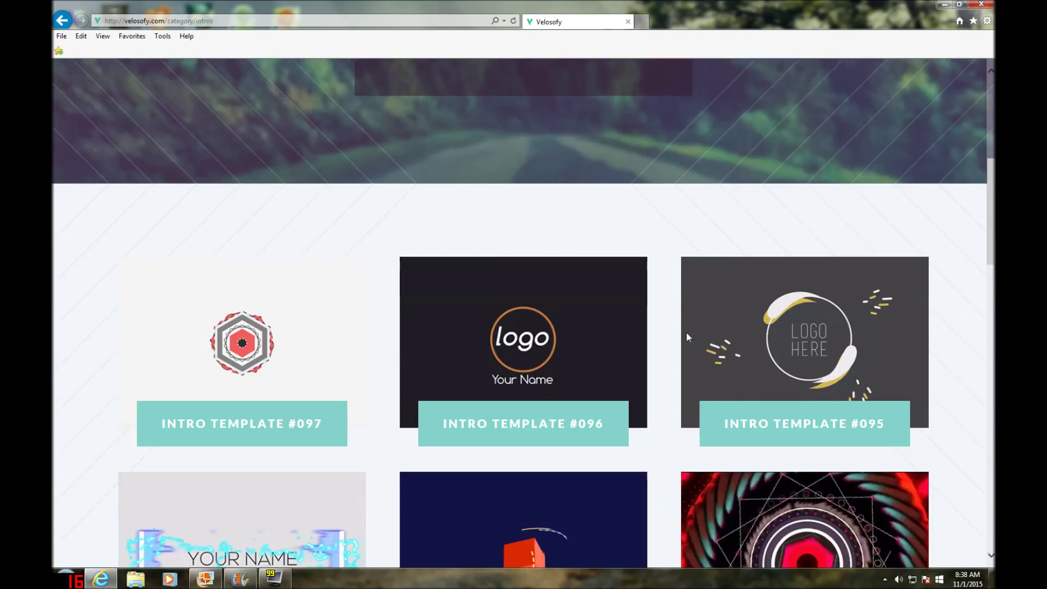
{"action": "scroll", "coordinate": [685, 338], "scroll_direction": "up", "scroll_amount": 15}
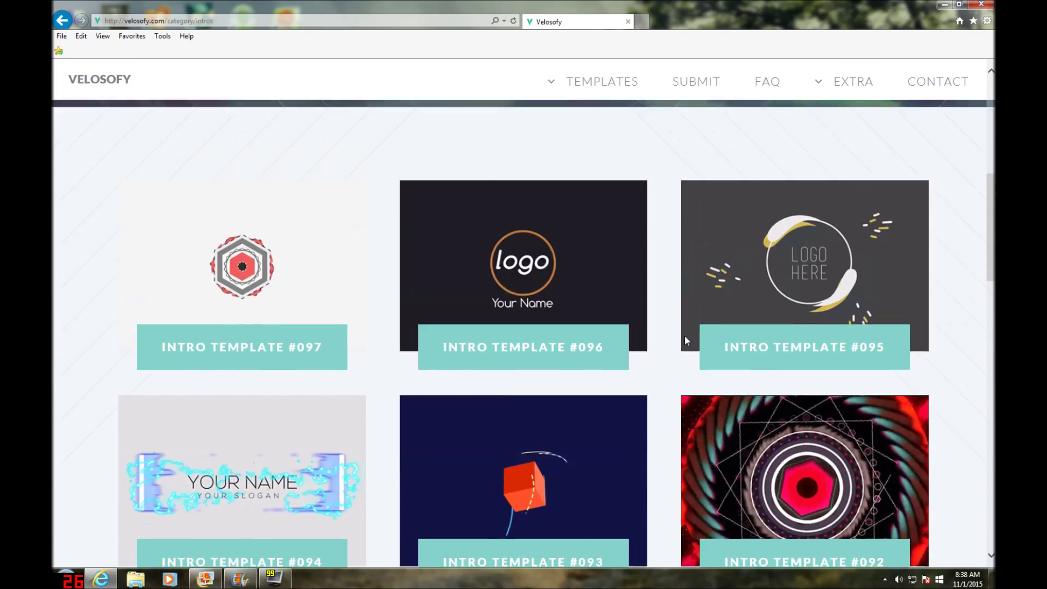
{"action": "scroll", "coordinate": [718, 374], "scroll_direction": "down", "scroll_amount": 7}
{"action": "scroll", "coordinate": [714, 394], "scroll_direction": "down", "scroll_amount": 10}
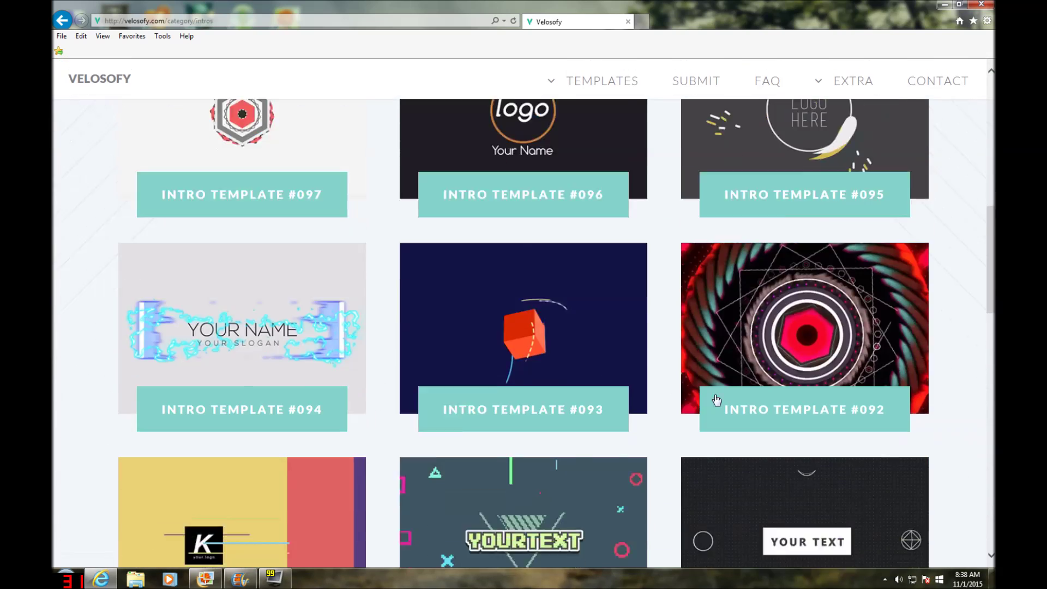
{"action": "scroll", "coordinate": [878, 304], "scroll_direction": "up", "scroll_amount": 2}
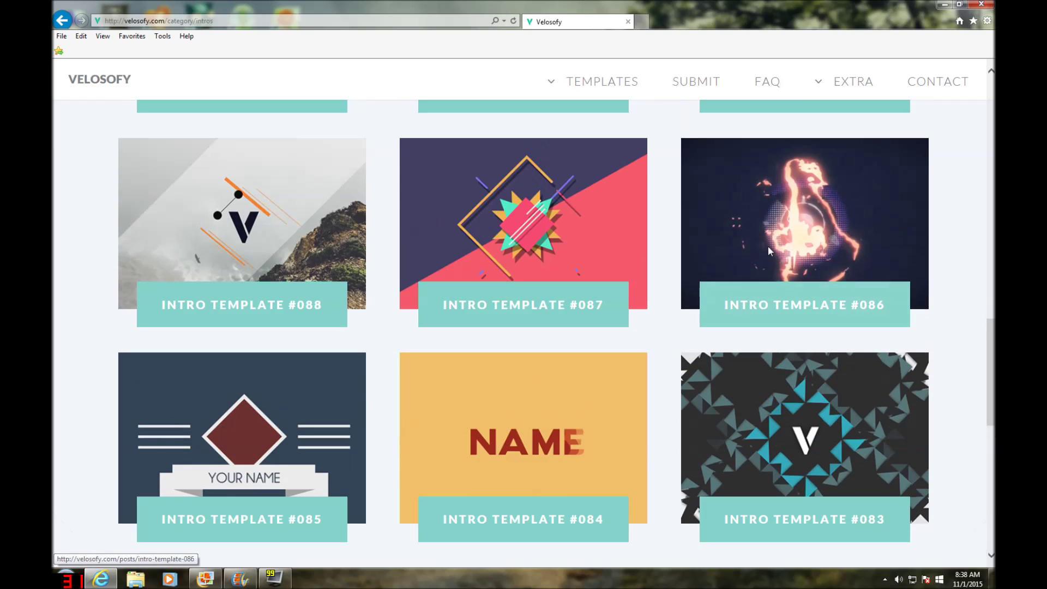
{"action": "scroll", "coordinate": [368, 434], "scroll_direction": "down", "scroll_amount": 4}
{"action": "scroll", "coordinate": [368, 434], "scroll_direction": "up", "scroll_amount": 6}
{"action": "scroll", "coordinate": [793, 426], "scroll_direction": "up", "scroll_amount": 10}
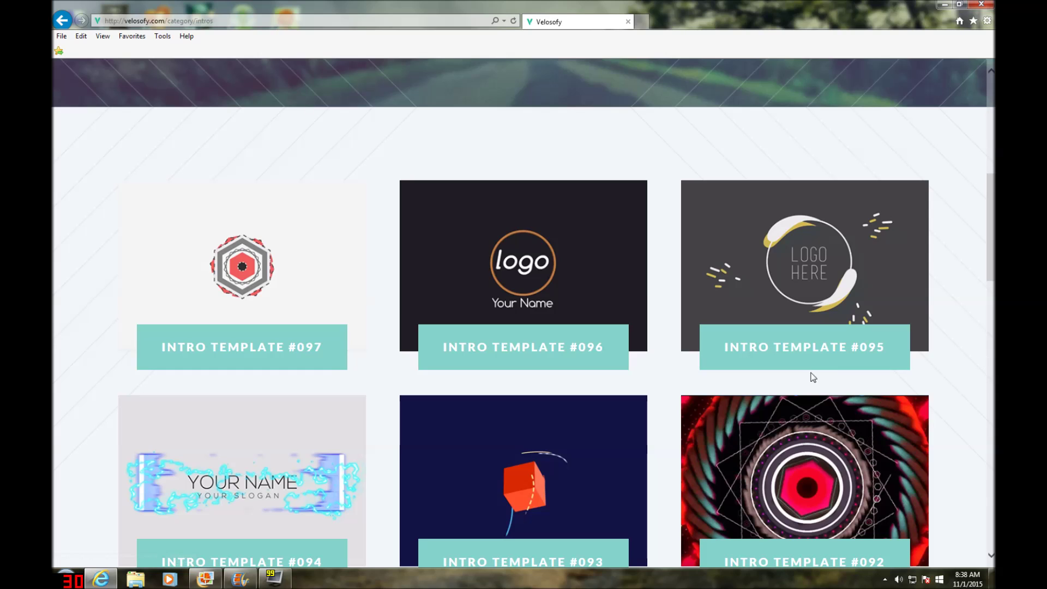
{"action": "left_click", "coordinate": [879, 364]}
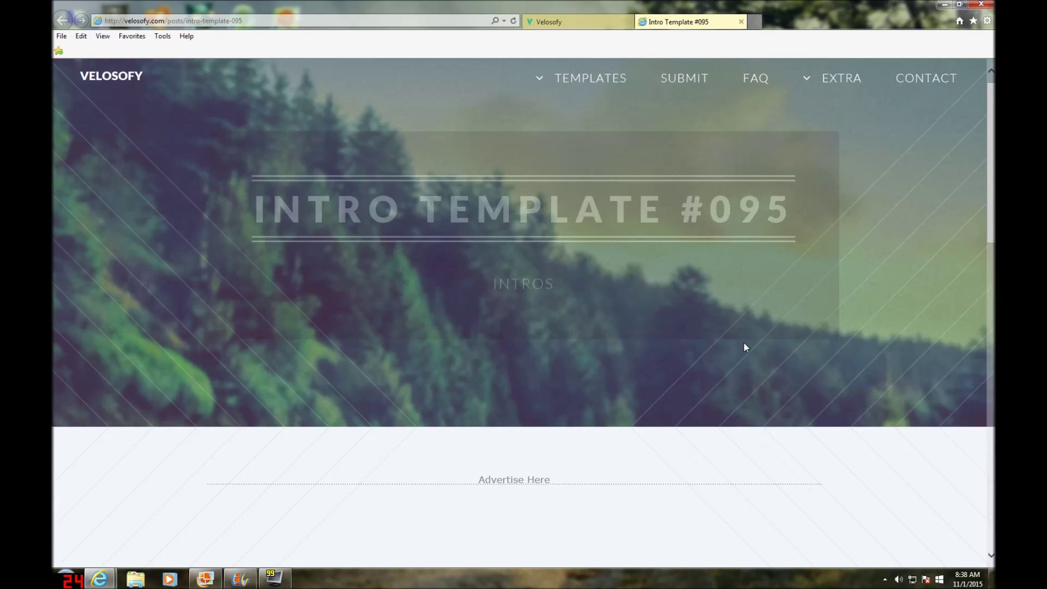
- Play the Intro Template #095 2D preview video briefly, then pause it
{"action": "scroll", "coordinate": [744, 346], "scroll_direction": "down", "scroll_amount": 10}
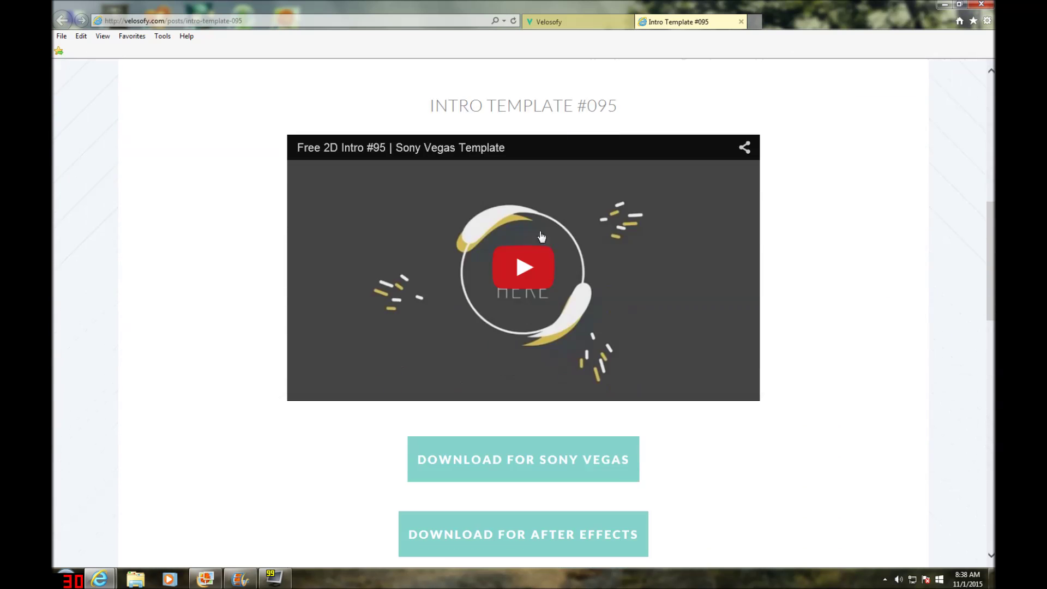
{"action": "left_click", "coordinate": [541, 236]}
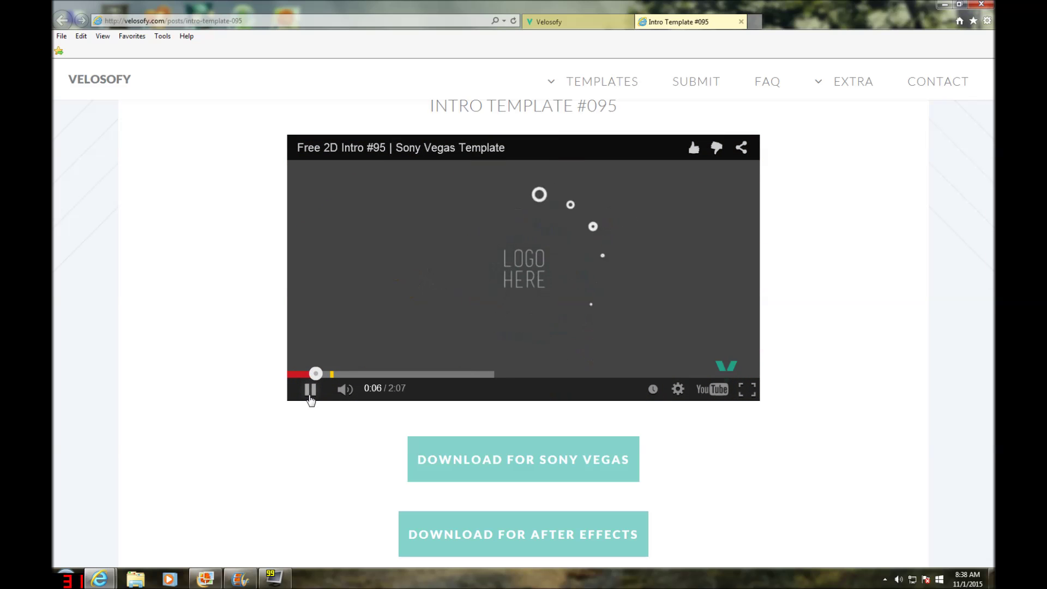
{"action": "left_click", "coordinate": [310, 389]}
{"action": "scroll", "coordinate": [709, 437], "scroll_direction": "down", "scroll_amount": 2}
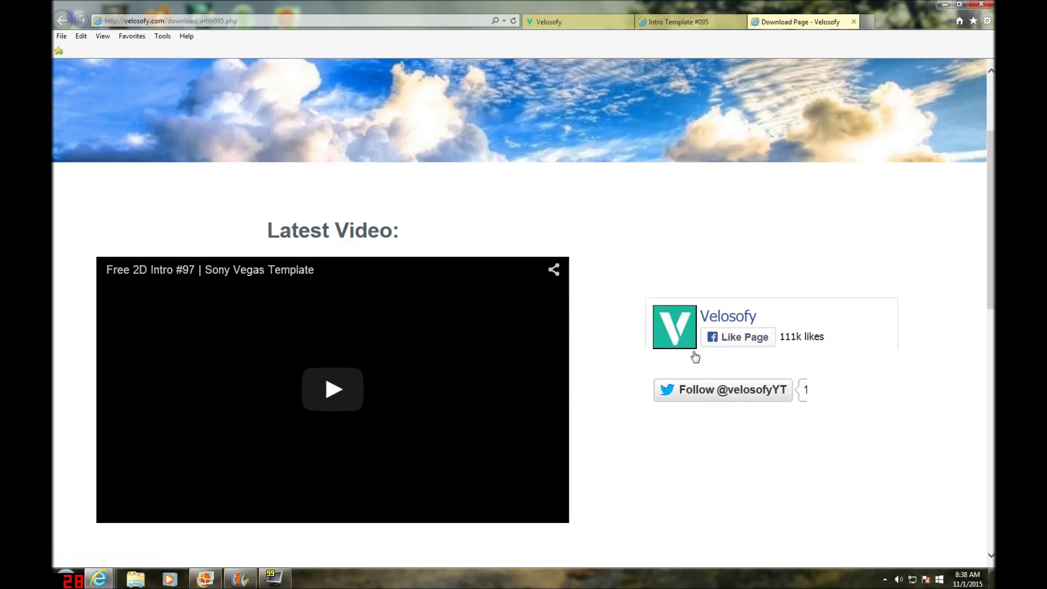
{"action": "scroll", "coordinate": [695, 356], "scroll_direction": "down", "scroll_amount": 2}
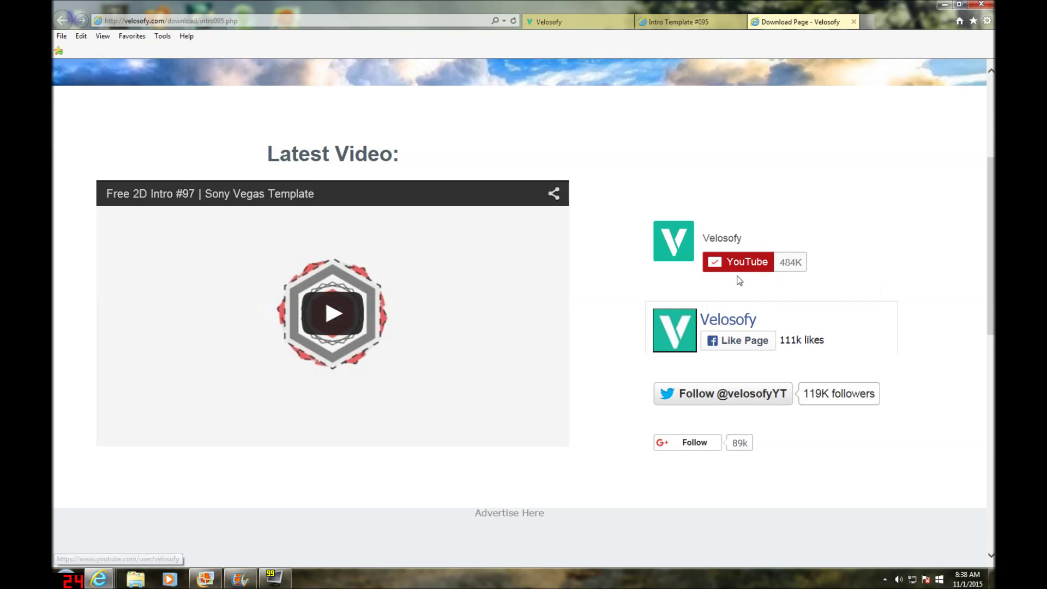
- Wait out the intro #095 download countdown and follow the revealed MediaFire link
{"action": "scroll", "coordinate": [663, 276], "scroll_direction": "down", "scroll_amount": 4}
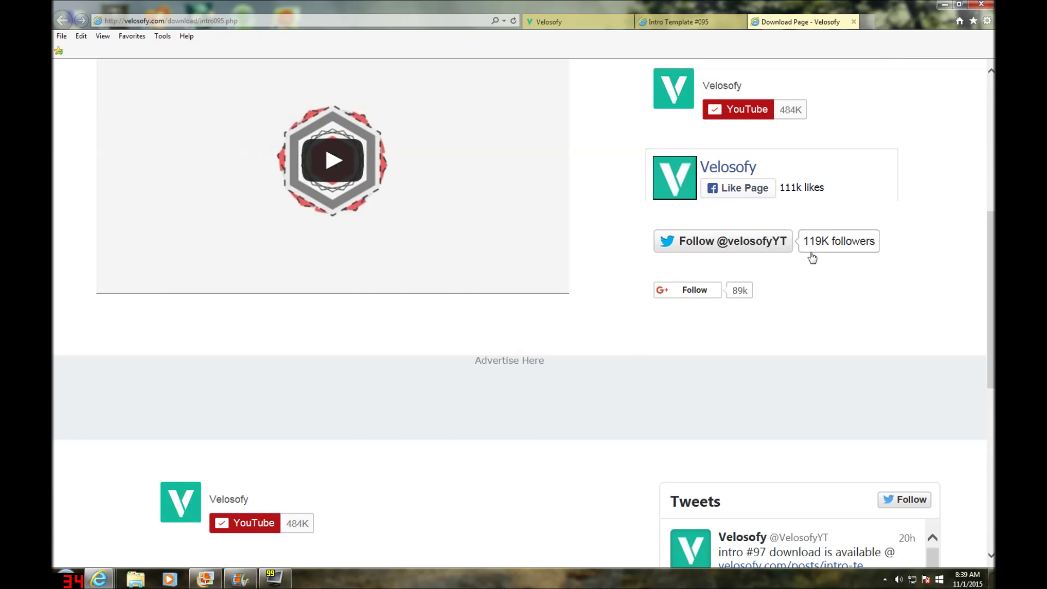
{"action": "scroll", "coordinate": [689, 353], "scroll_direction": "down", "scroll_amount": 6}
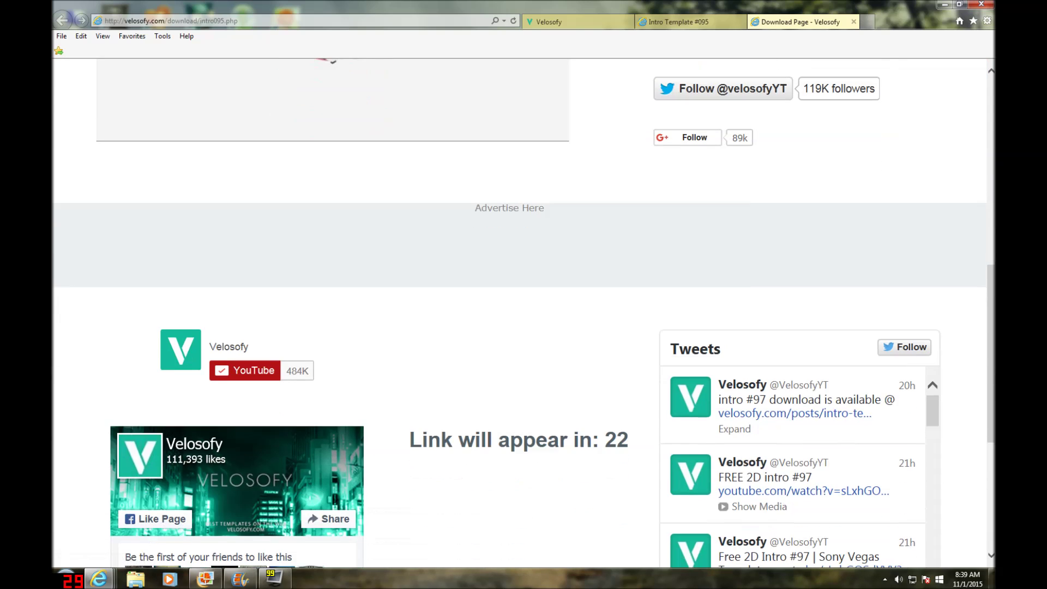
{"action": "scroll", "coordinate": [567, 321], "scroll_direction": "up", "scroll_amount": 2}
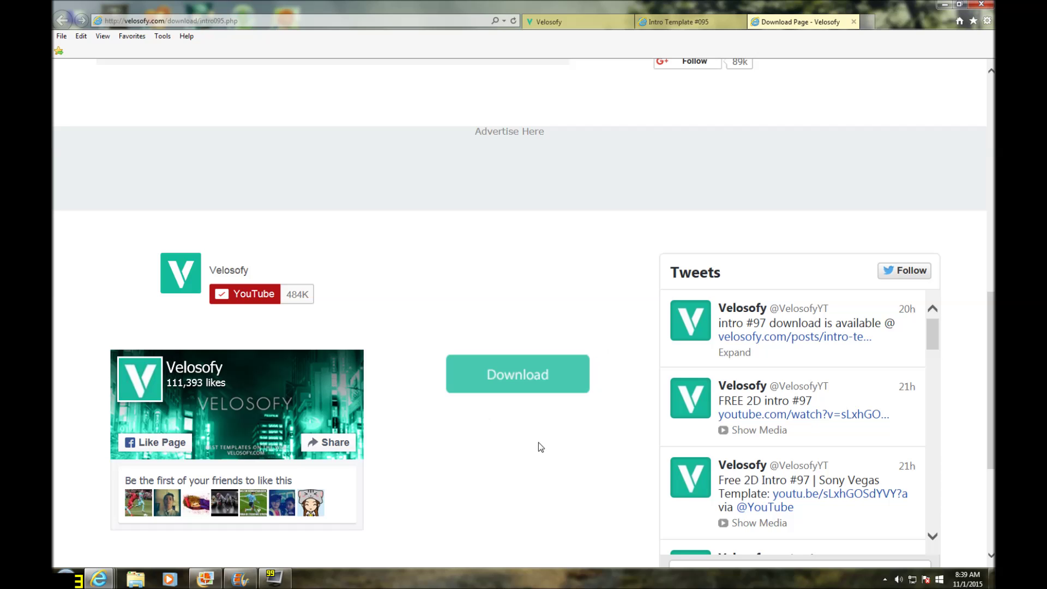
{"action": "left_click", "coordinate": [524, 379]}
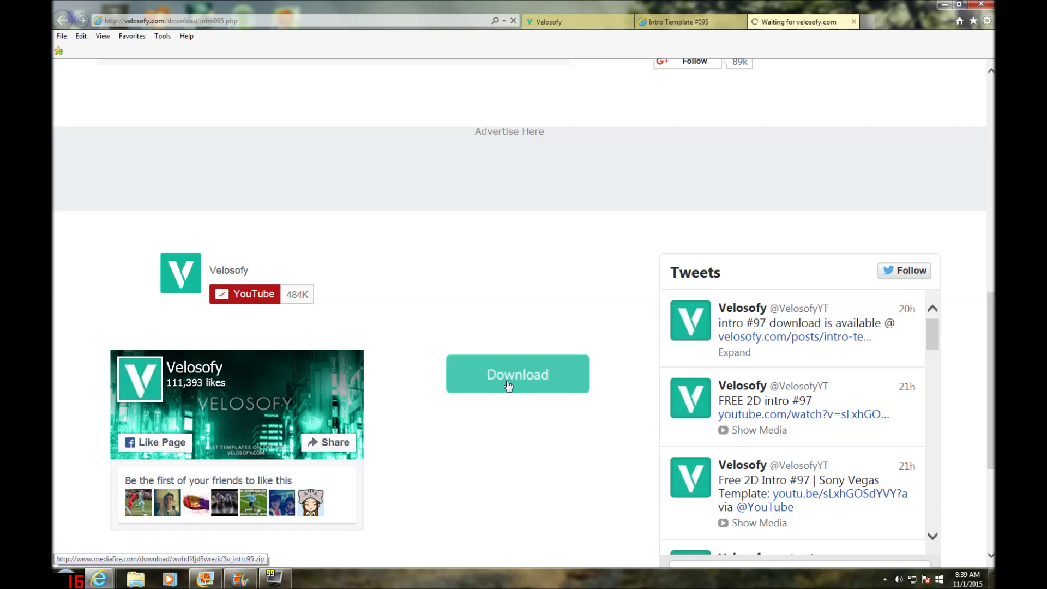
- Dismiss the ad, save Sv_intro95.zip (4.33 MB) from MediaFire and open its Downloads folder
{"action": "left_click", "coordinate": [527, 399]}
{"action": "scroll", "coordinate": [542, 437], "scroll_direction": "down", "scroll_amount": 4}
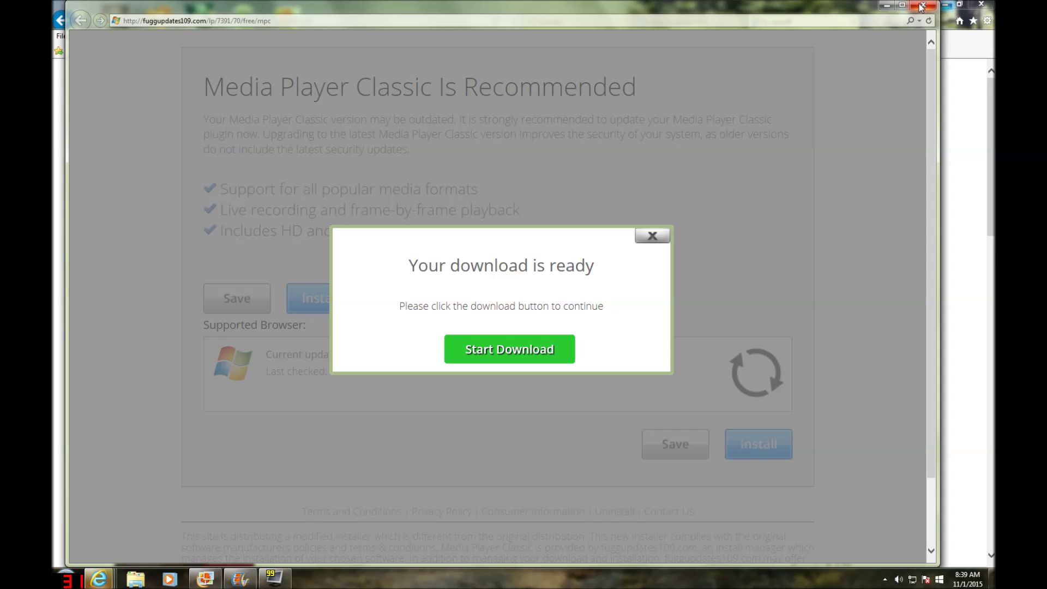
{"action": "left_click", "coordinate": [921, 5]}
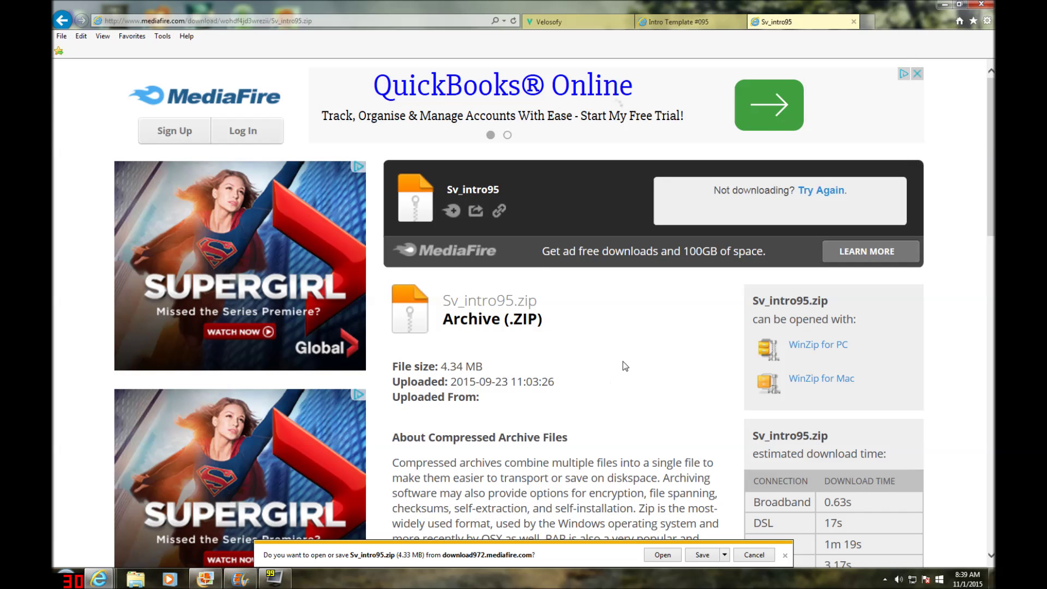
{"action": "left_click", "coordinate": [701, 556]}
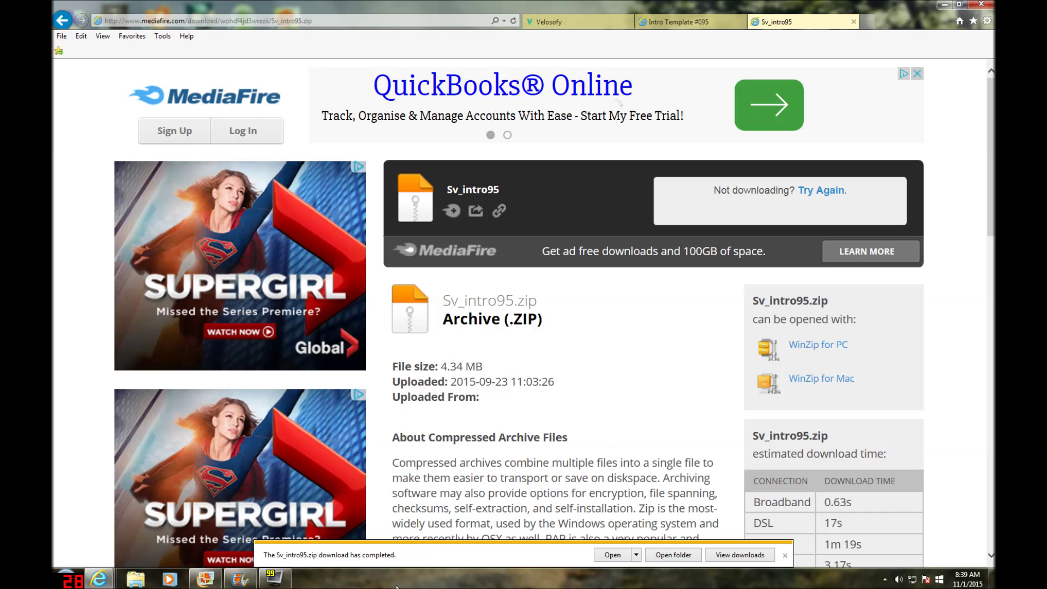
{"action": "left_click", "coordinate": [669, 556]}
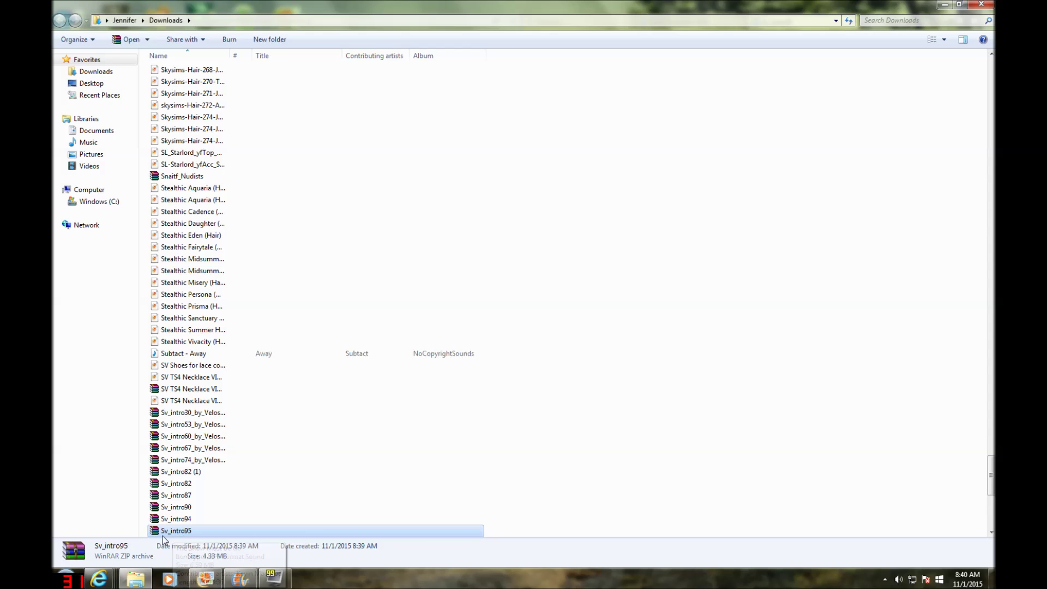
- Open Sv_intro95.zip in WinRAR, then minimize Explorer and the browser
{"action": "double_click", "coordinate": [177, 531]}
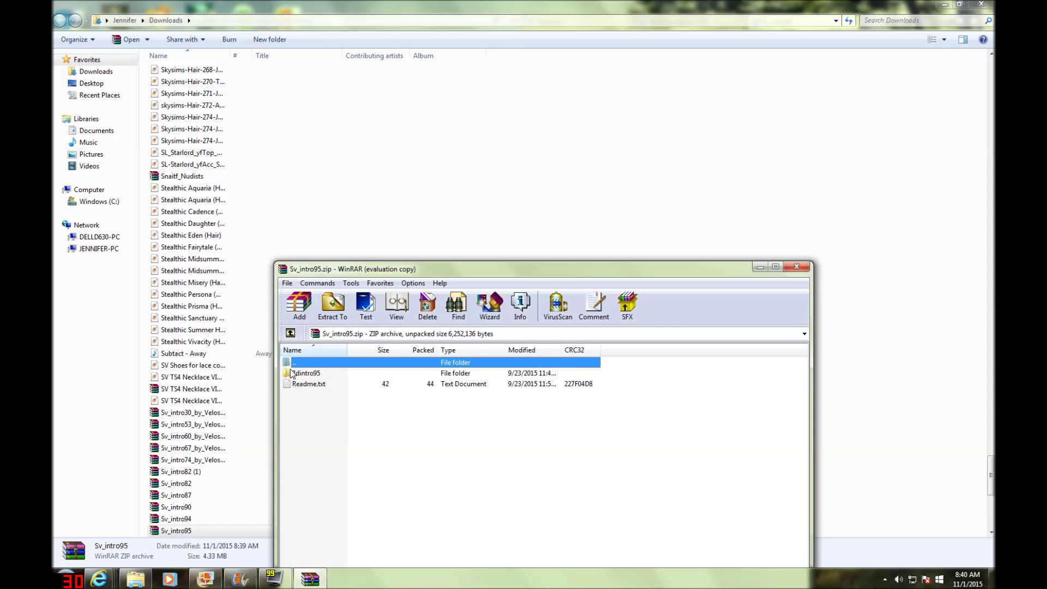
{"action": "left_click", "coordinate": [945, 5]}
{"action": "left_click", "coordinate": [945, 5]}
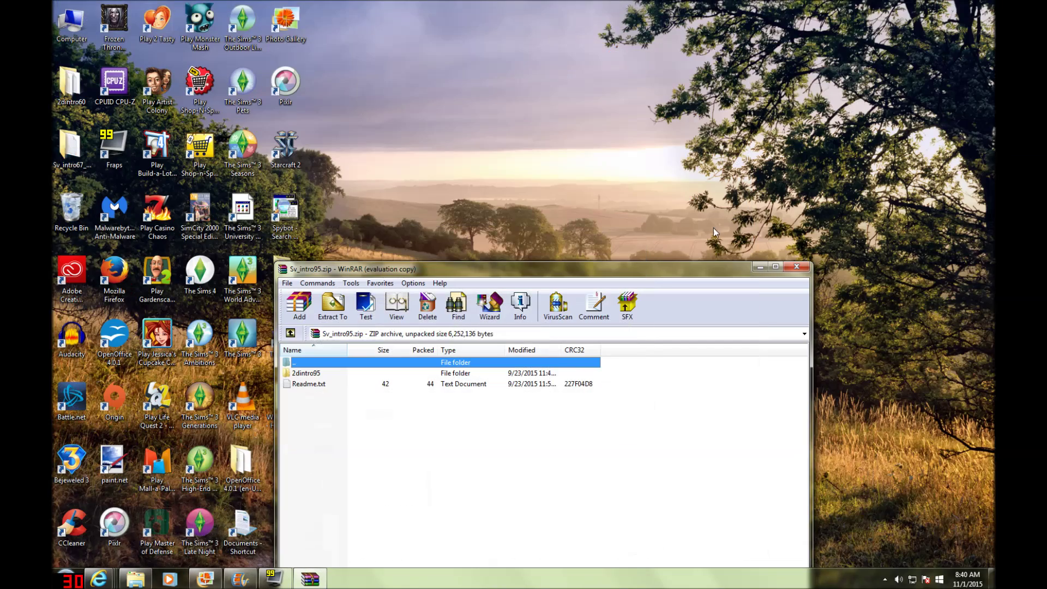
- Place the empty My Movie project window beside WinRAR and open the 2dintro95 folder
{"action": "left_click", "coordinate": [241, 579]}
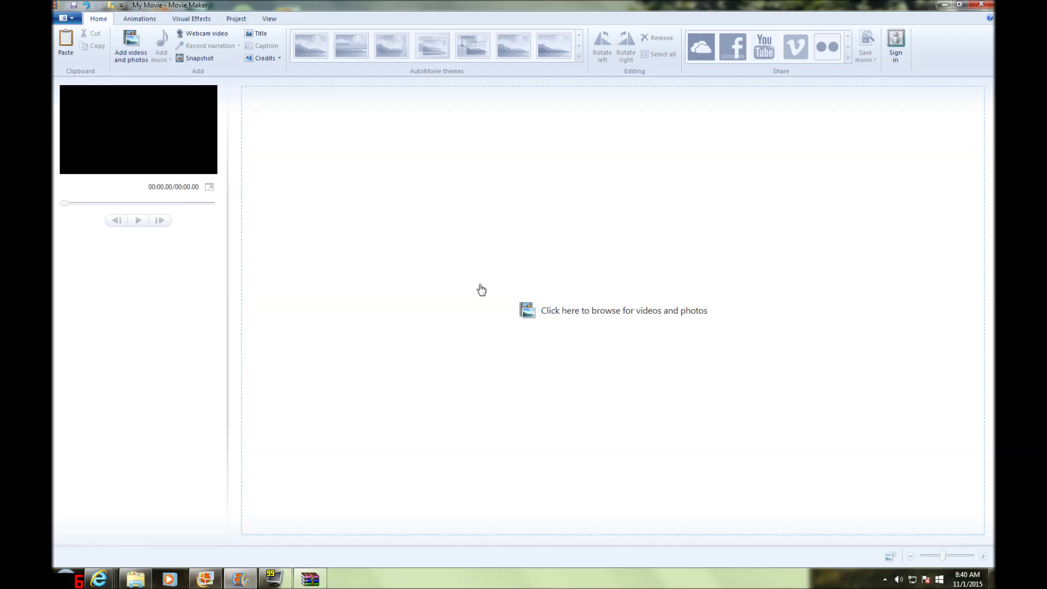
{"action": "left_click", "coordinate": [943, 5]}
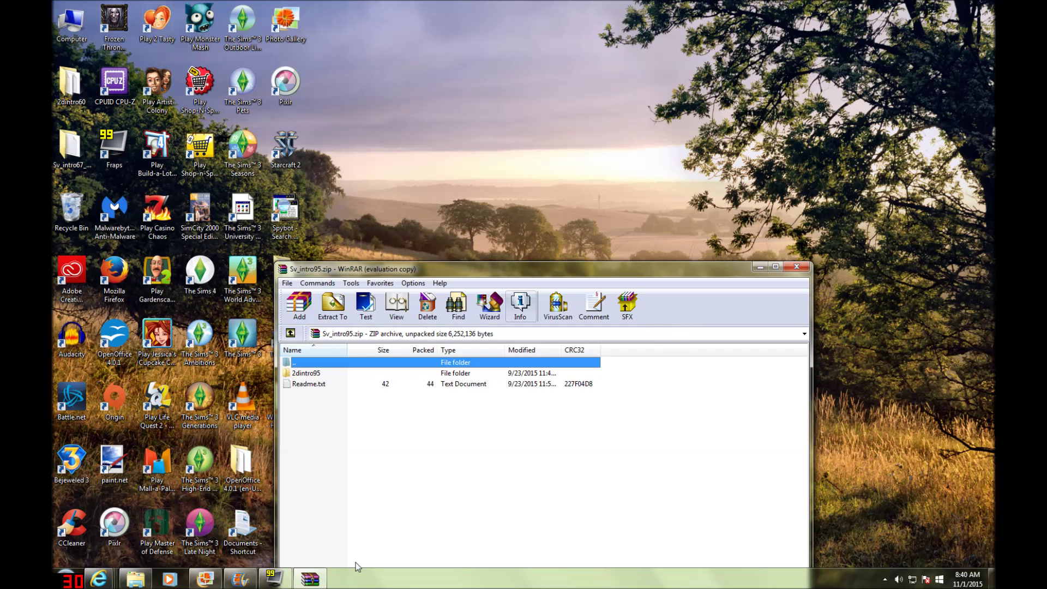
{"action": "left_click", "coordinate": [240, 579]}
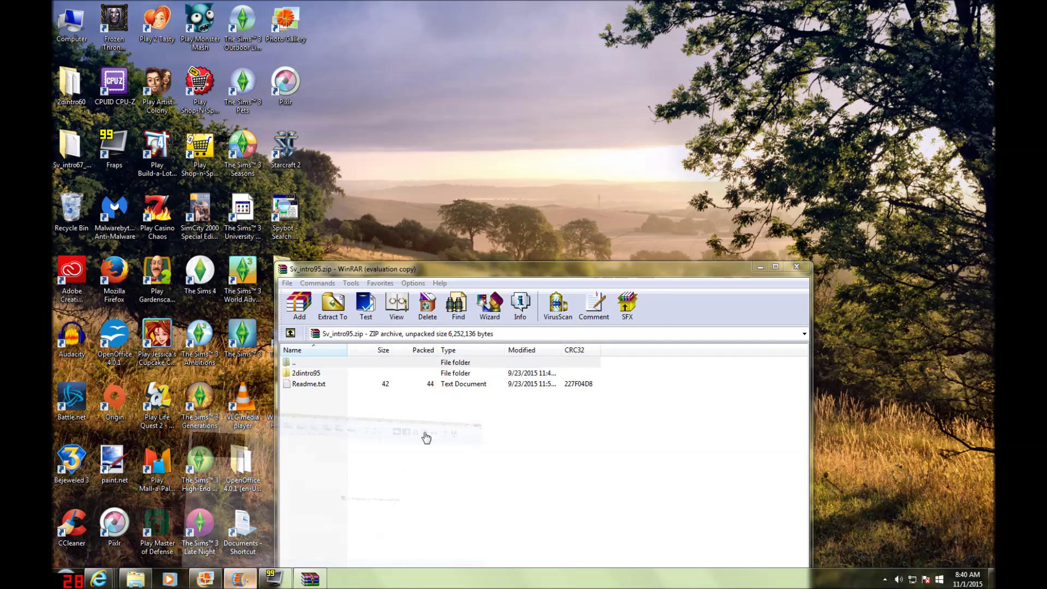
{"action": "left_click", "coordinate": [959, 5]}
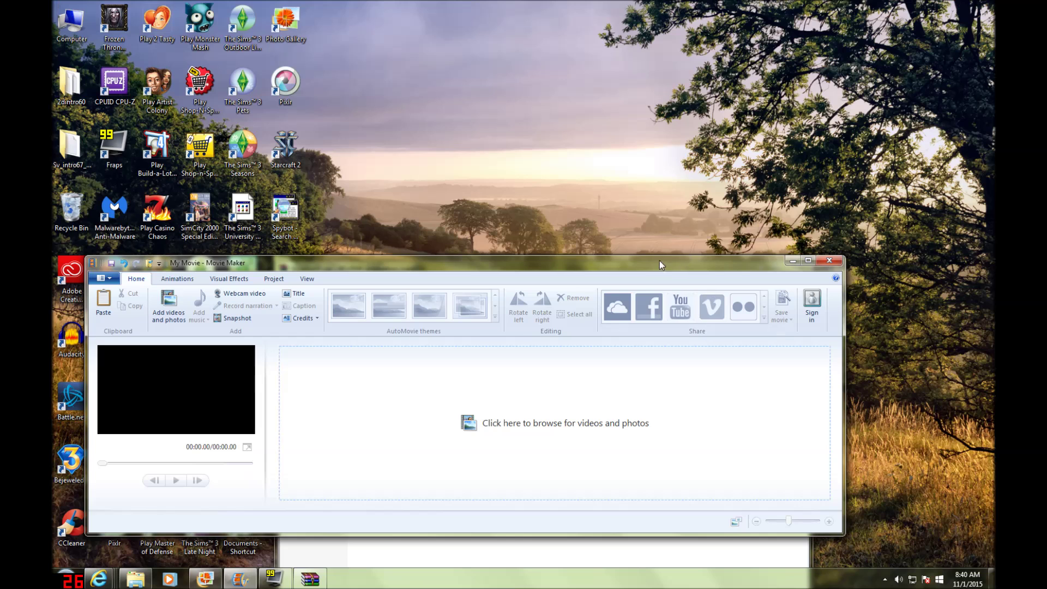
{"action": "left_click_drag", "start_coordinate": [662, 265], "coordinate": [771, 38]}
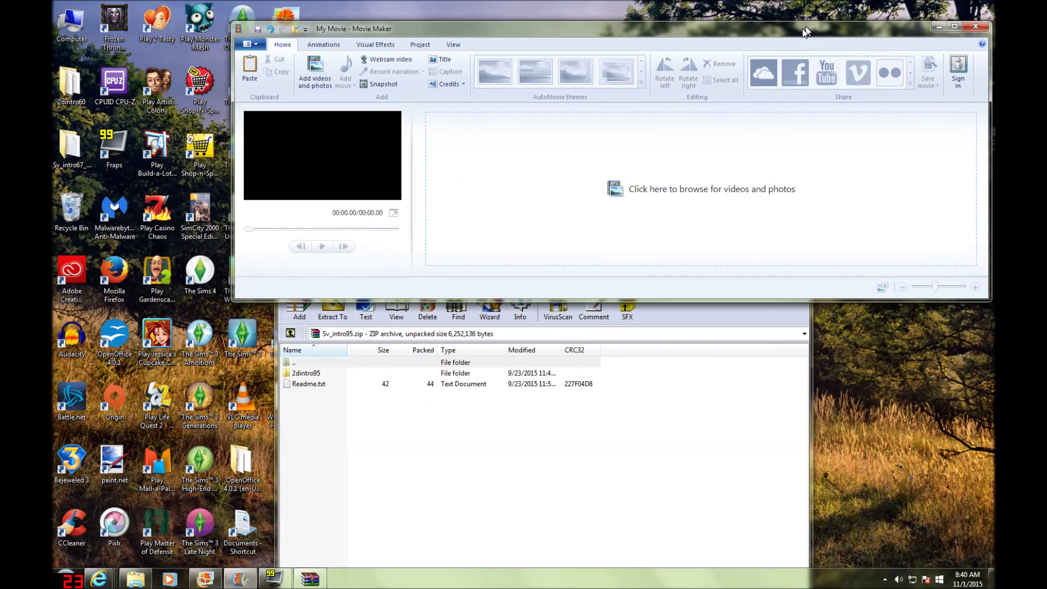
{"action": "double_click", "coordinate": [305, 373]}
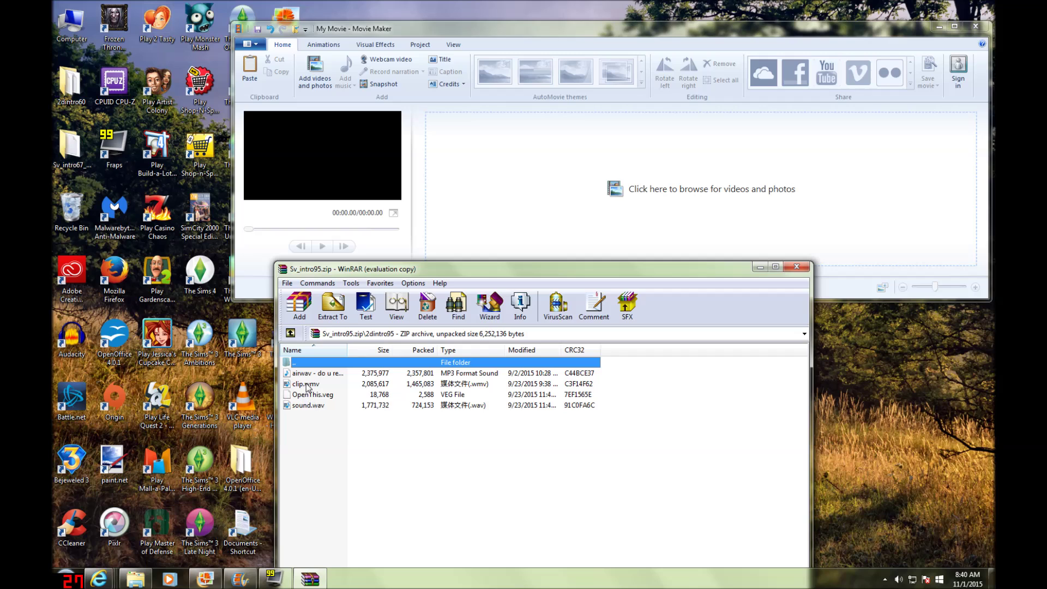
- Remove the unplayable clip.wmv dragged in straight from the archive, then move Movie Maker down
{"action": "left_click_drag", "start_coordinate": [307, 385], "coordinate": [333, 377]}
{"action": "left_click_drag", "start_coordinate": [420, 263], "coordinate": [473, 149]}
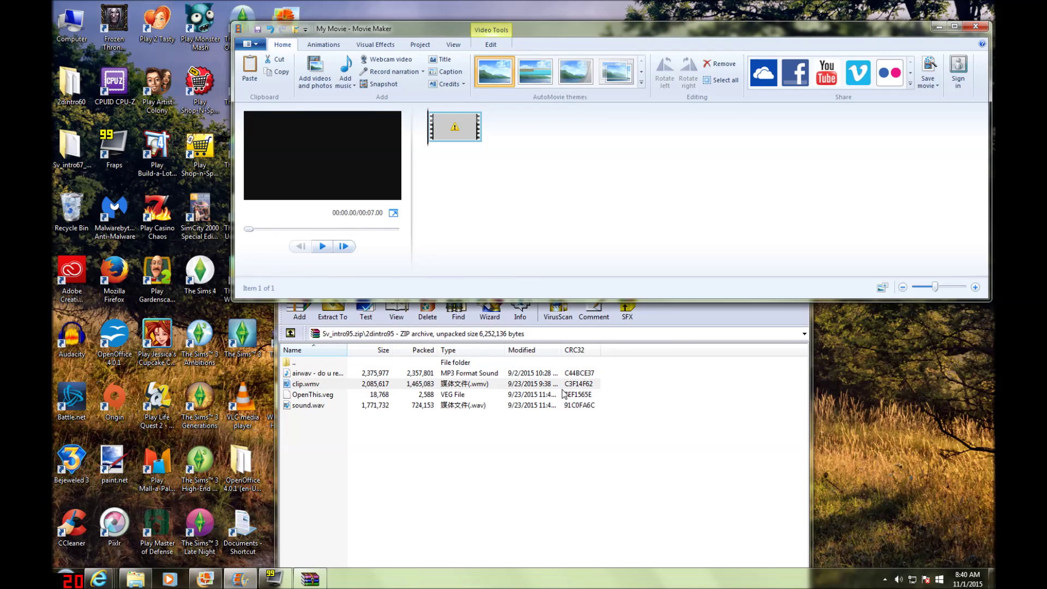
{"action": "right_click", "coordinate": [474, 125]}
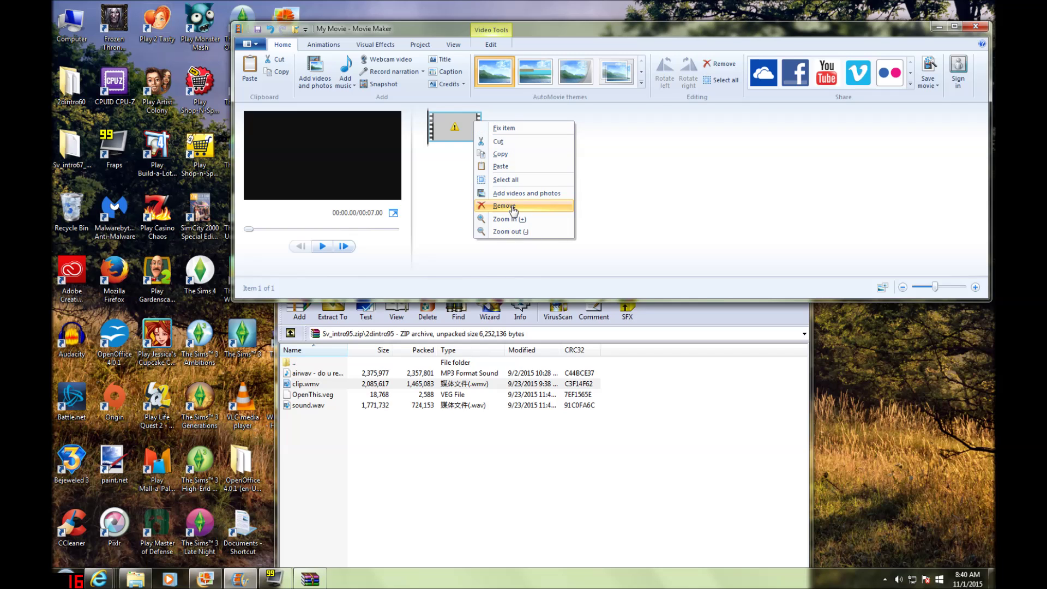
{"action": "left_click", "coordinate": [511, 206]}
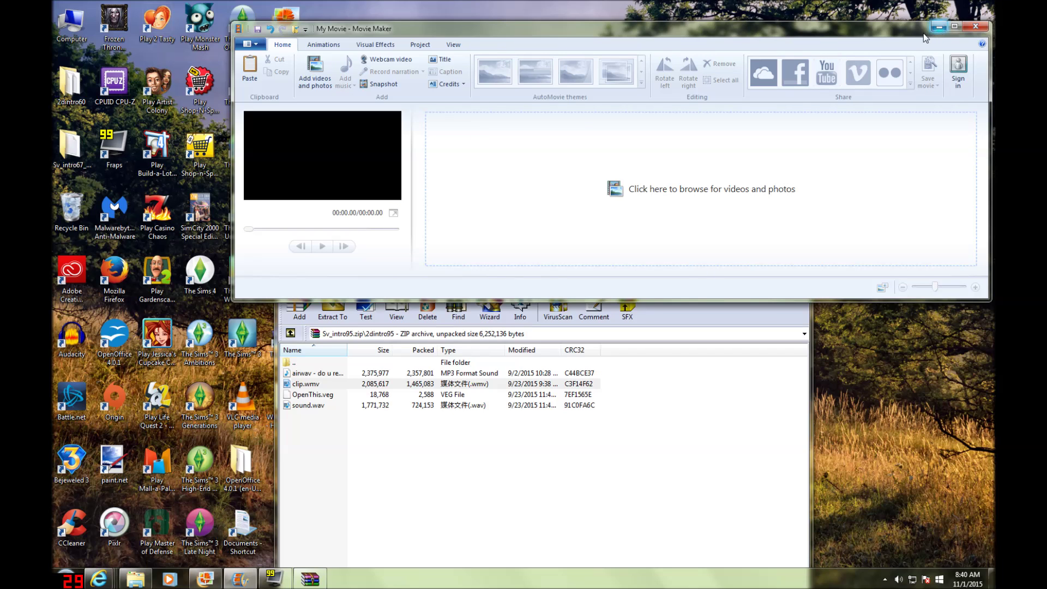
{"action": "left_click_drag", "start_coordinate": [921, 28], "coordinate": [842, 447]}
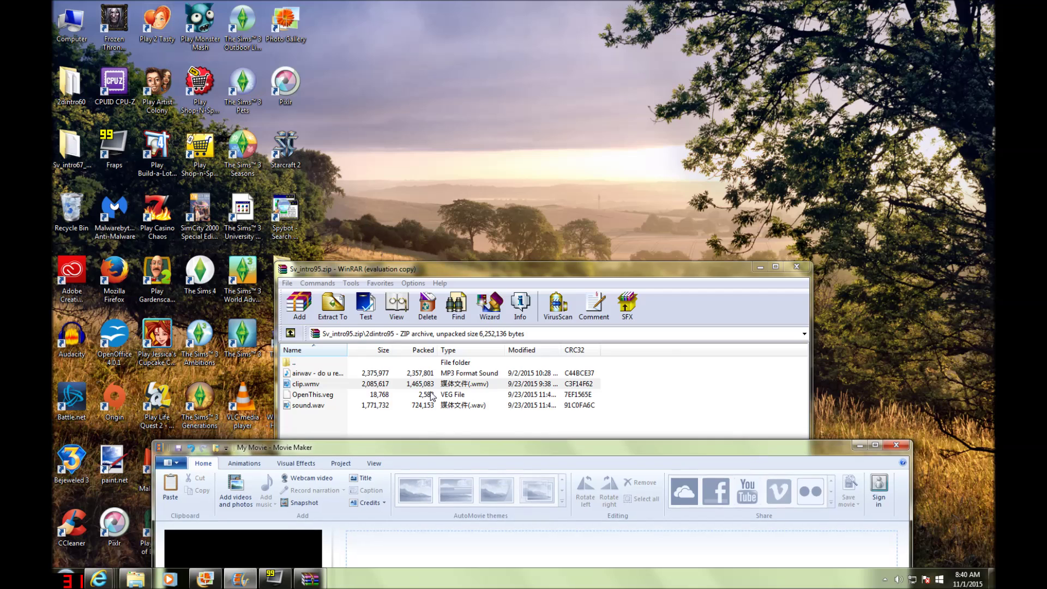
- Extract clip.wmv, the airwav MP3 and sound.wav from 2dintro95 onto the desktop
{"action": "left_click", "coordinate": [308, 385]}
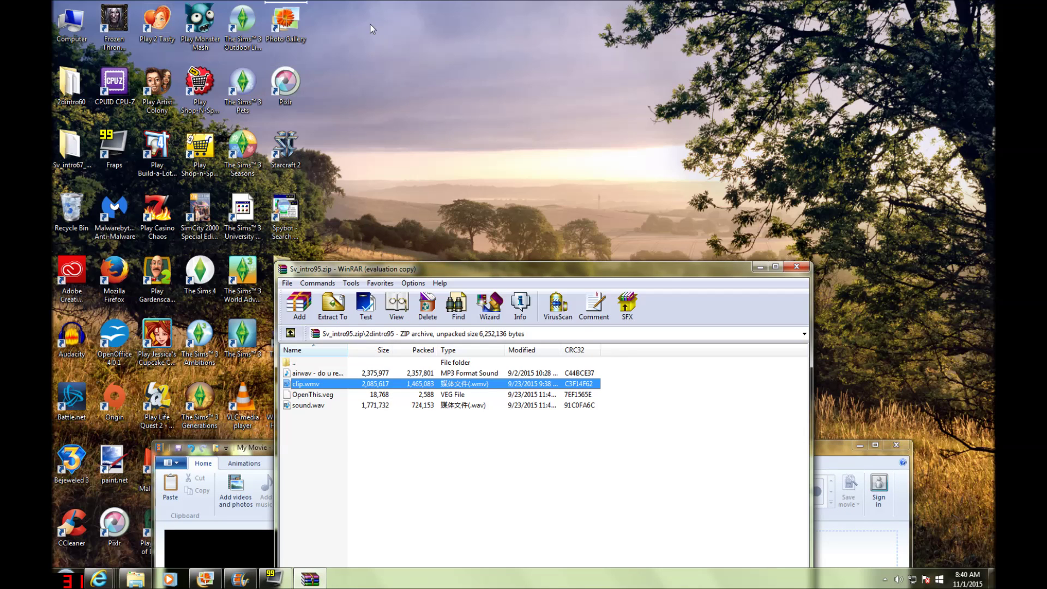
{"action": "left_click_drag", "start_coordinate": [369, 29], "coordinate": [369, 29]}
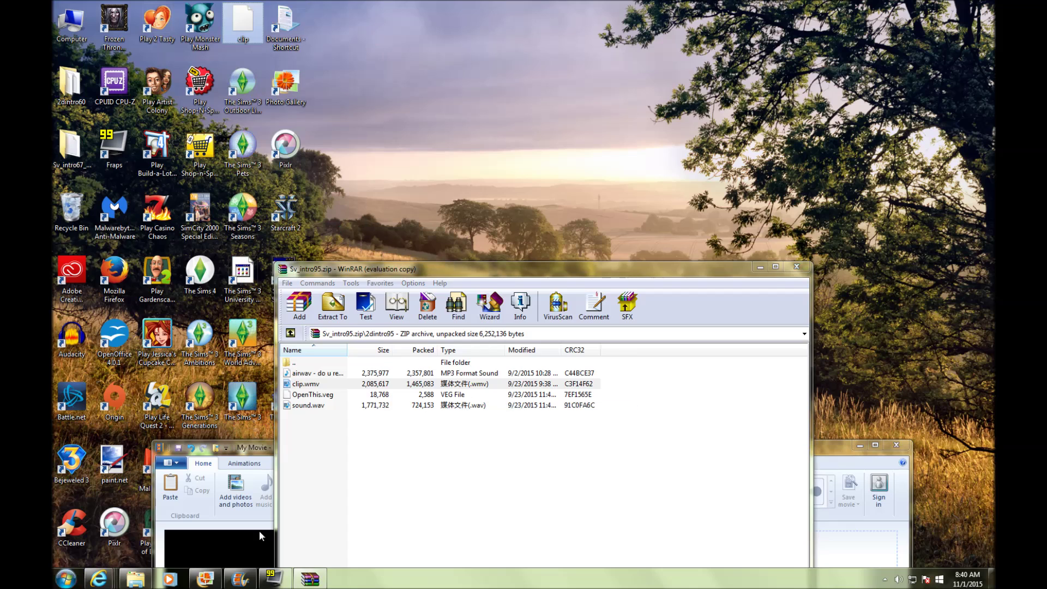
{"action": "left_click", "coordinate": [313, 374]}
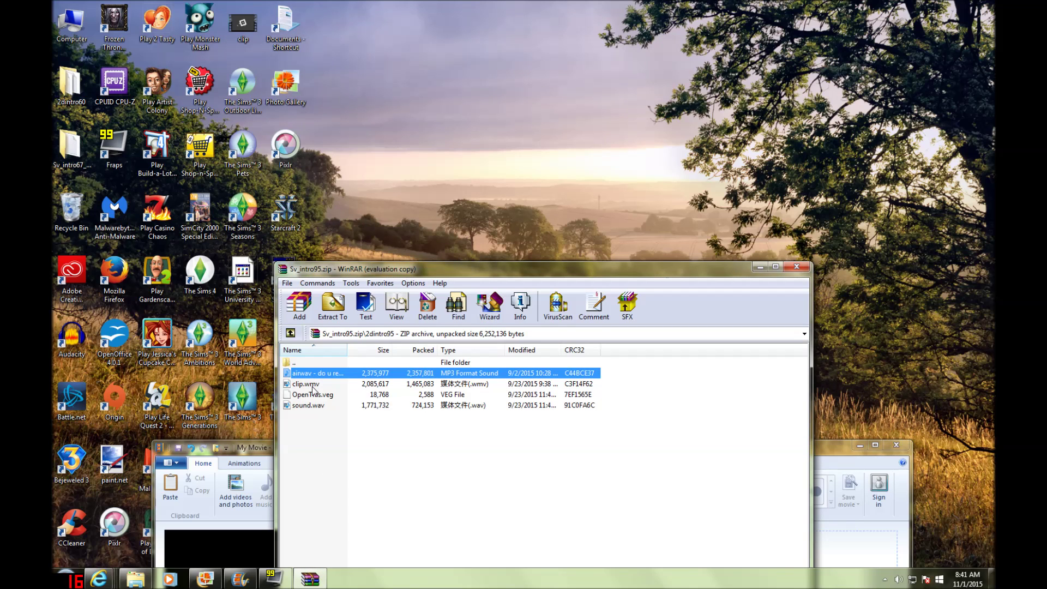
{"action": "left_click", "coordinate": [331, 407]}
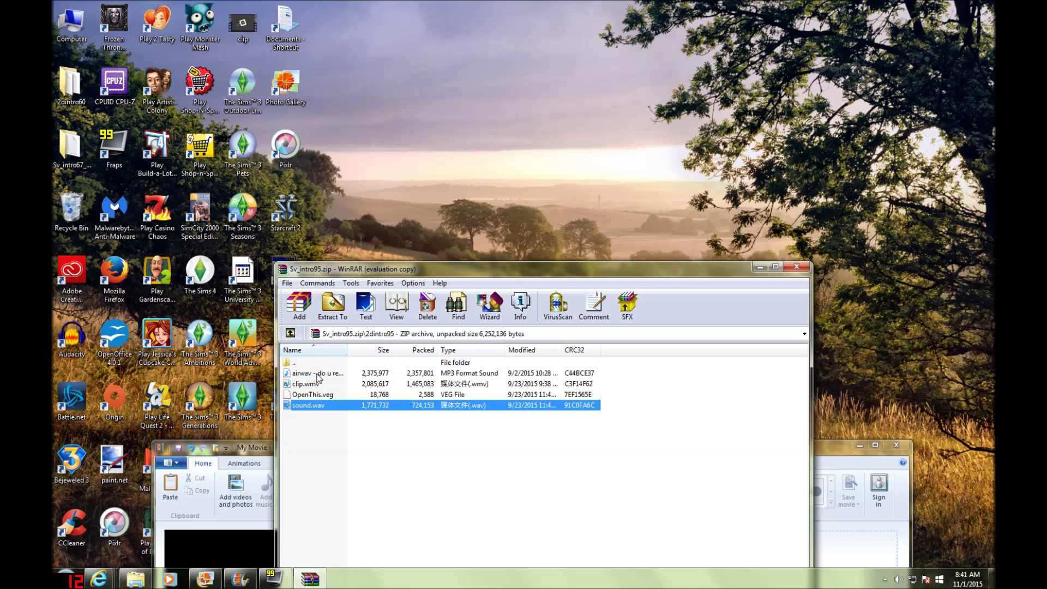
{"action": "left_click_drag", "start_coordinate": [320, 374], "coordinate": [354, 44]}
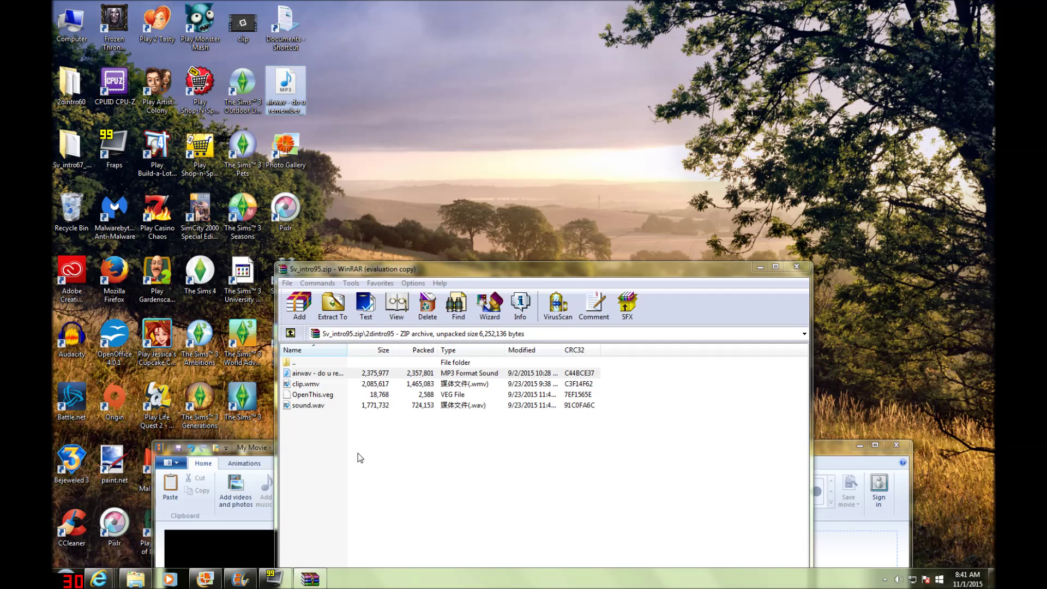
{"action": "left_click_drag", "start_coordinate": [306, 407], "coordinate": [403, 63]}
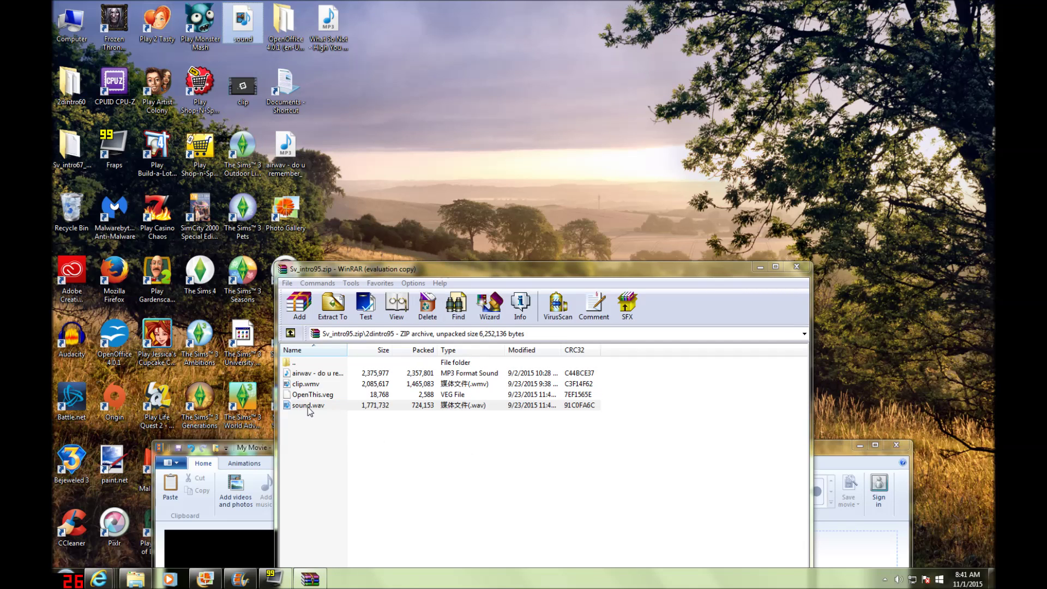
{"action": "left_click", "coordinate": [294, 363]}
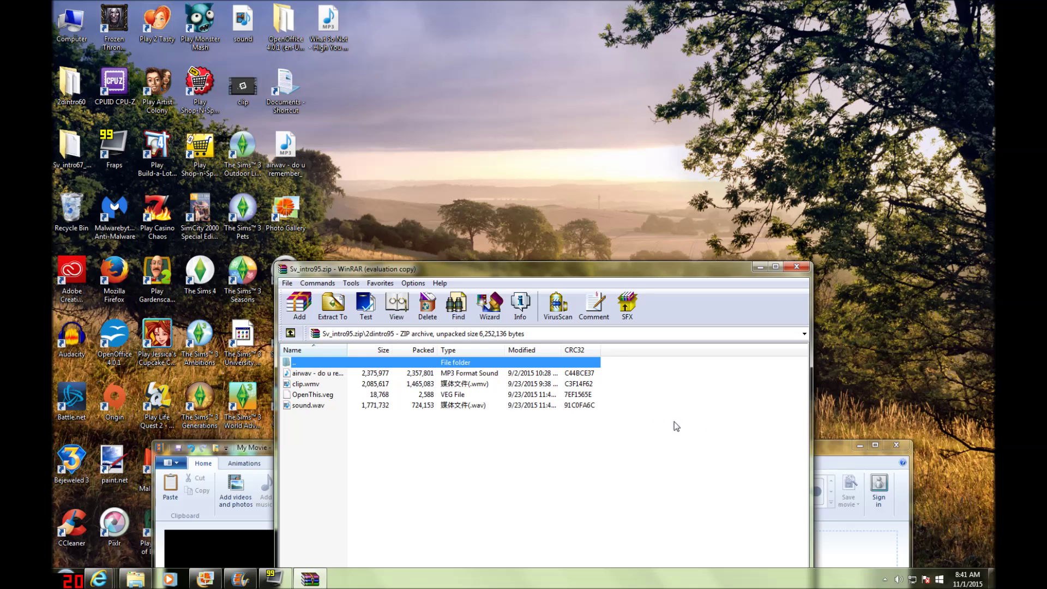
- Add the desktop clip.wmv (10.07 s) to the storyboard and the airwav MP3 as music
{"action": "left_click", "coordinate": [762, 267]}
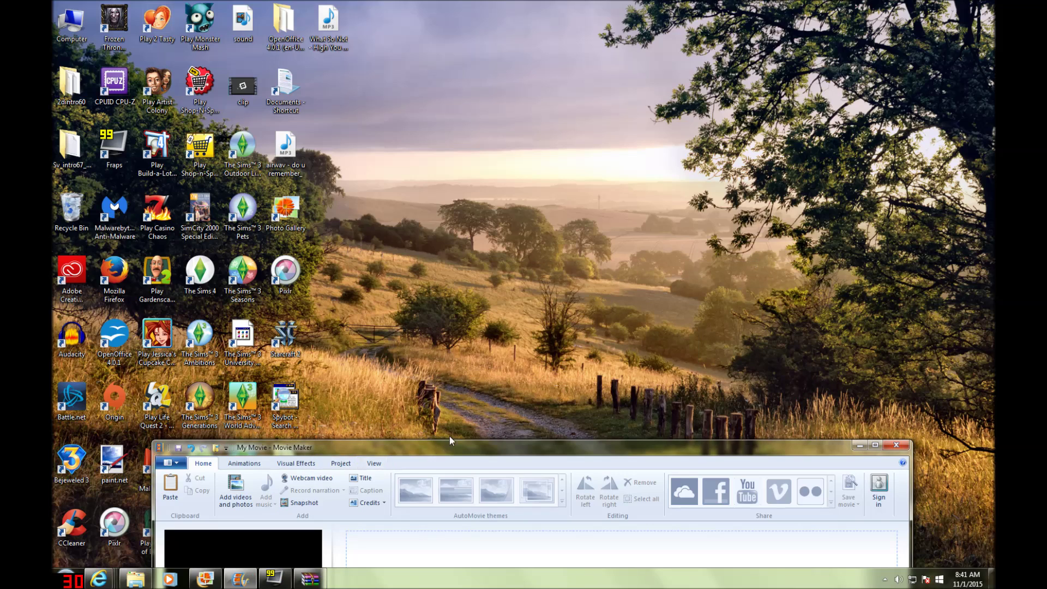
{"action": "left_click_drag", "start_coordinate": [449, 437], "coordinate": [463, 204]}
{"action": "left_click_drag", "start_coordinate": [243, 88], "coordinate": [410, 316]}
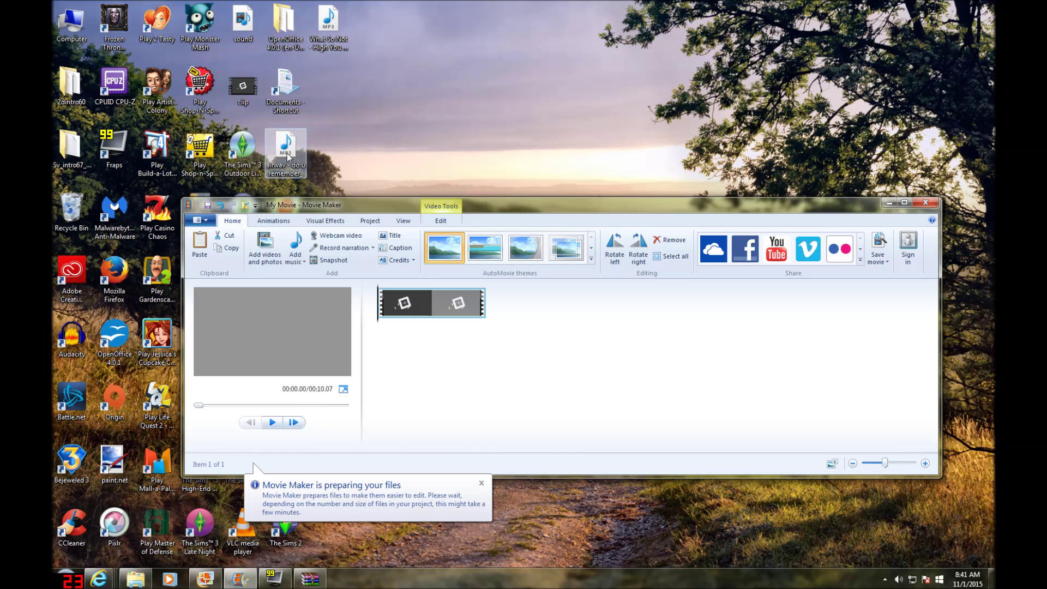
{"action": "left_click_drag", "start_coordinate": [284, 146], "coordinate": [380, 355]}
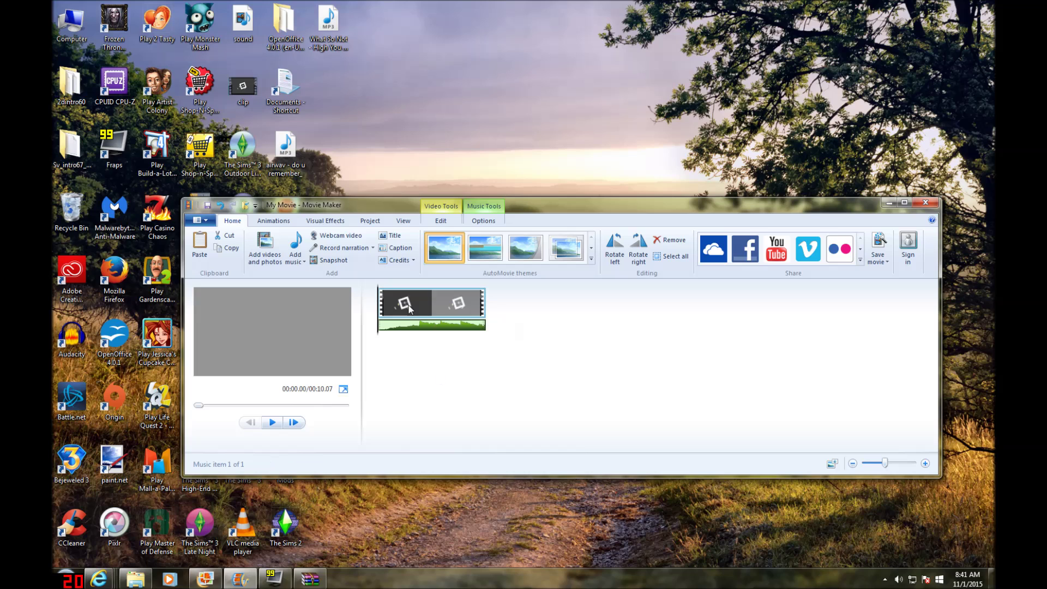
{"action": "left_click", "coordinate": [393, 337]}
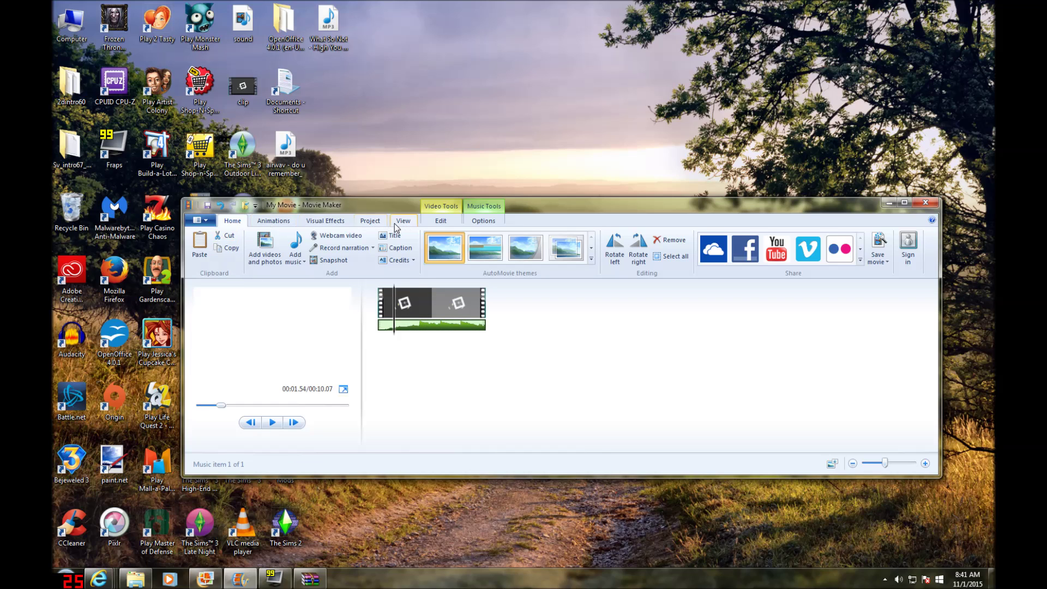
{"action": "left_click", "coordinate": [441, 221]}
{"action": "left_click", "coordinate": [199, 246]}
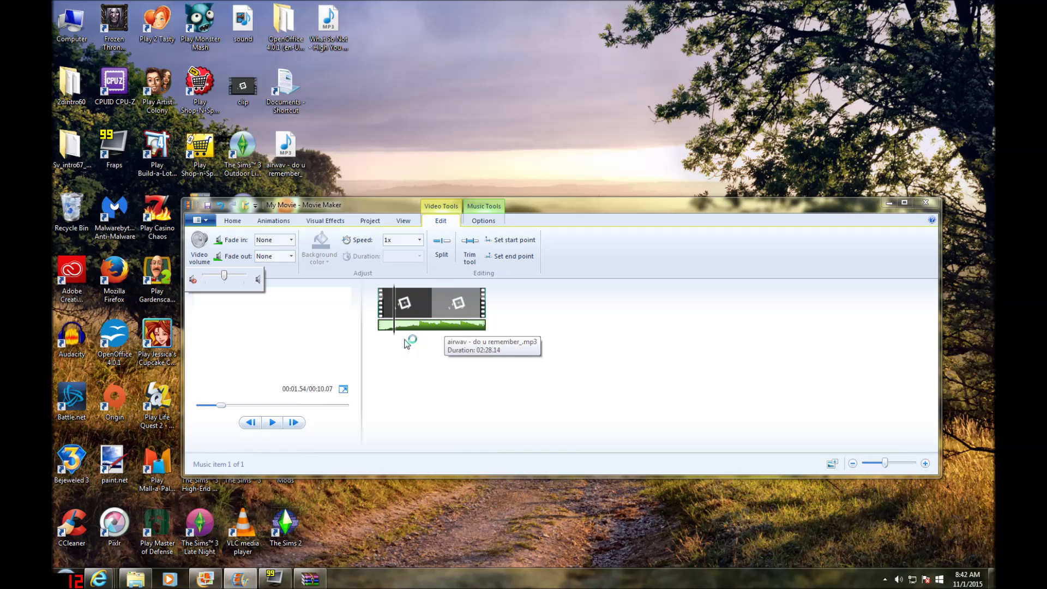
{"action": "left_click", "coordinate": [374, 341]}
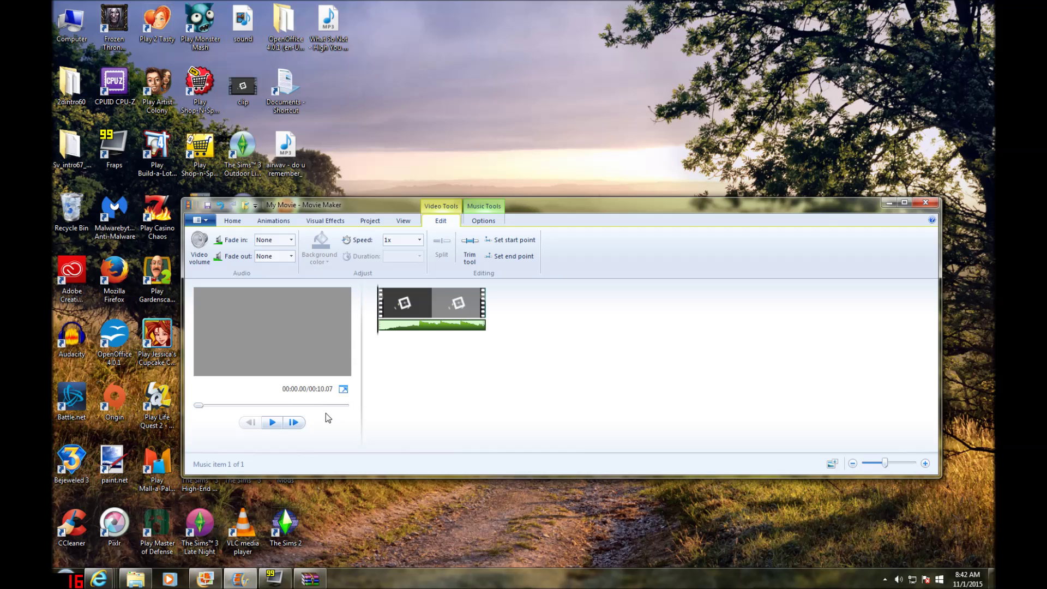
{"action": "left_click", "coordinate": [274, 421]}
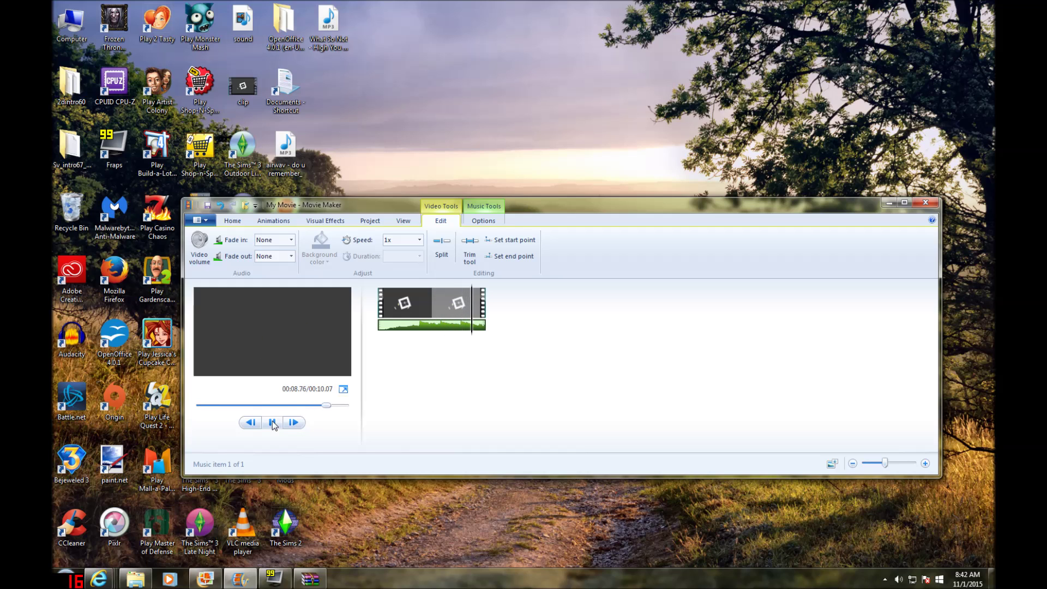
{"action": "left_click", "coordinate": [273, 423]}
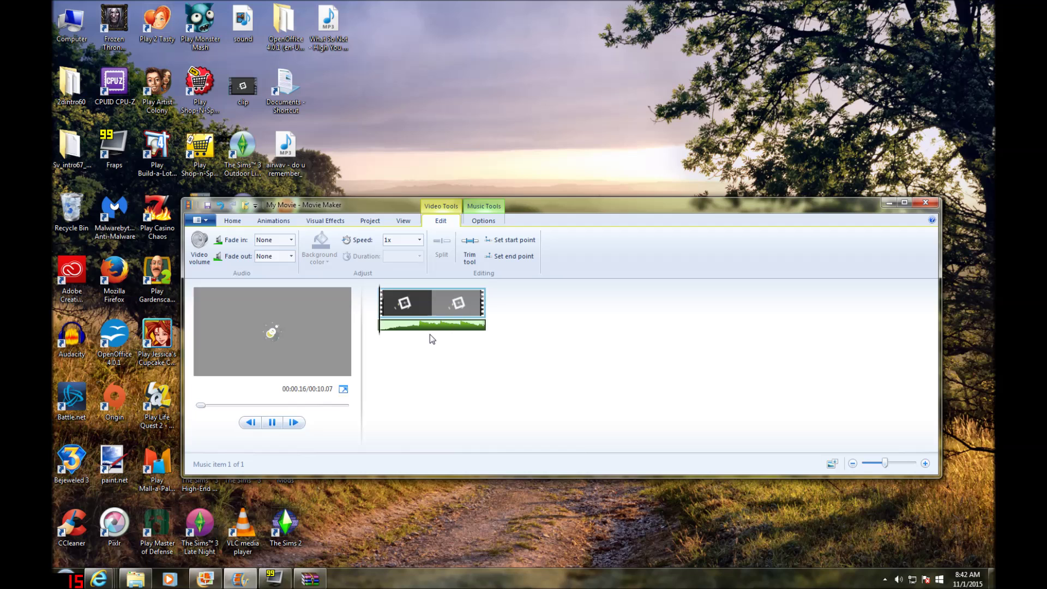
{"action": "left_click", "coordinate": [274, 426]}
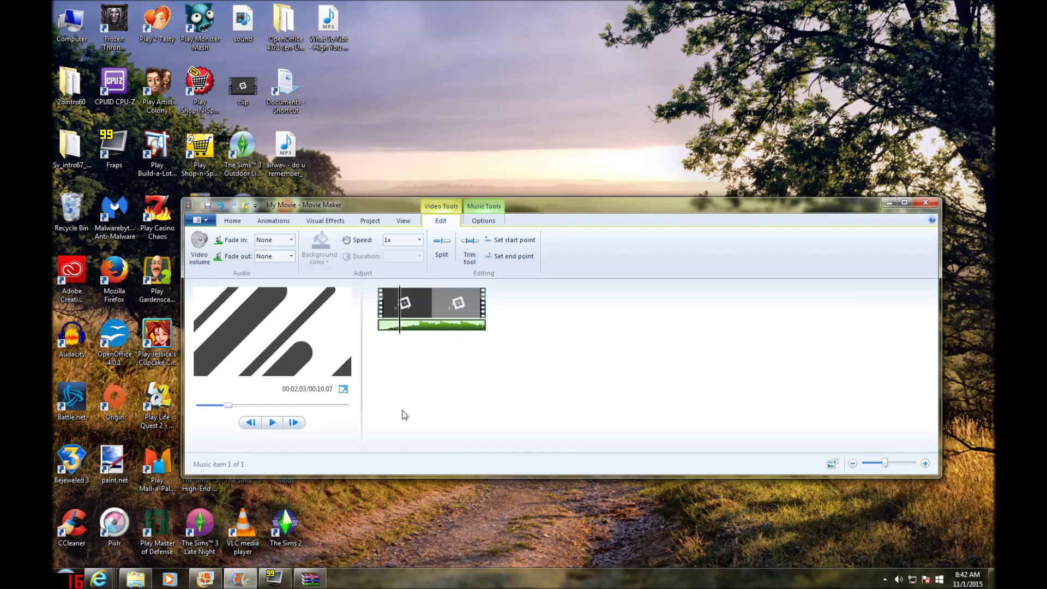
{"action": "right_click", "coordinate": [446, 327]}
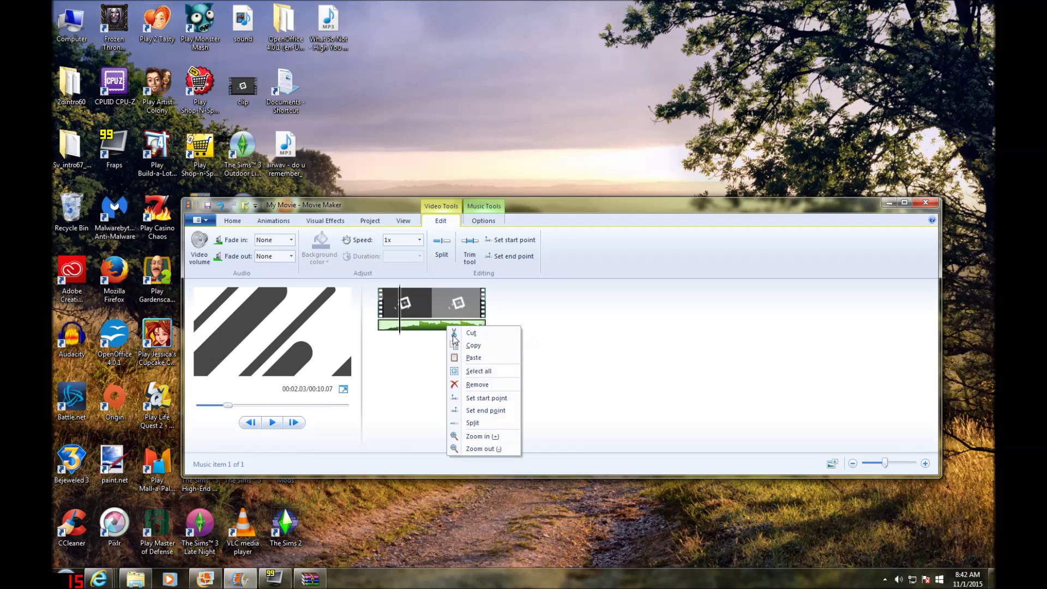
{"action": "left_click", "coordinate": [472, 385]}
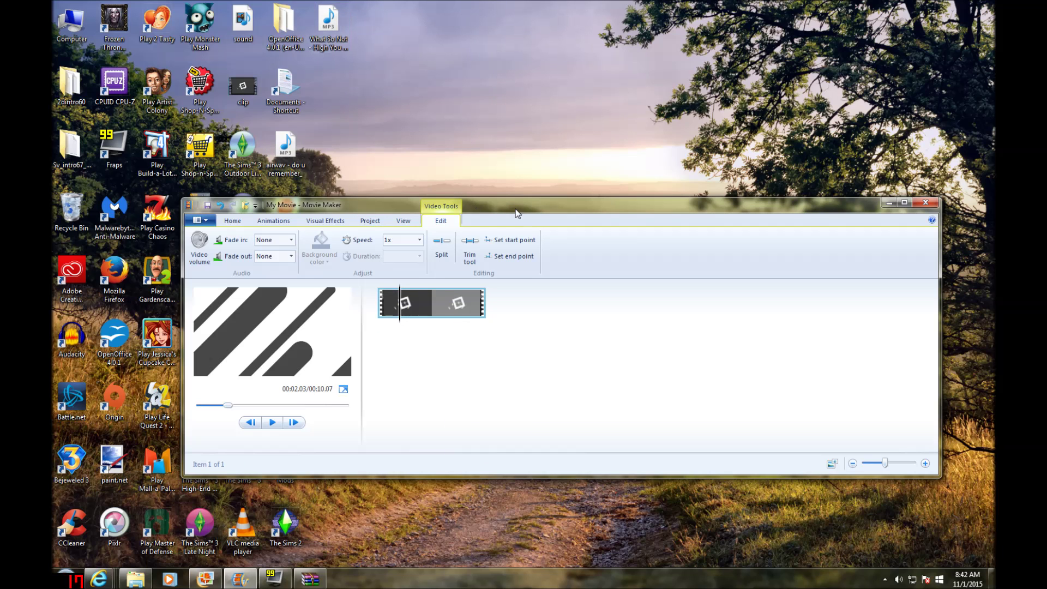
- Add sound.wav as the intro's music and preview it, pausing at 00:07.67
{"action": "left_click_drag", "start_coordinate": [551, 196], "coordinate": [453, 251]}
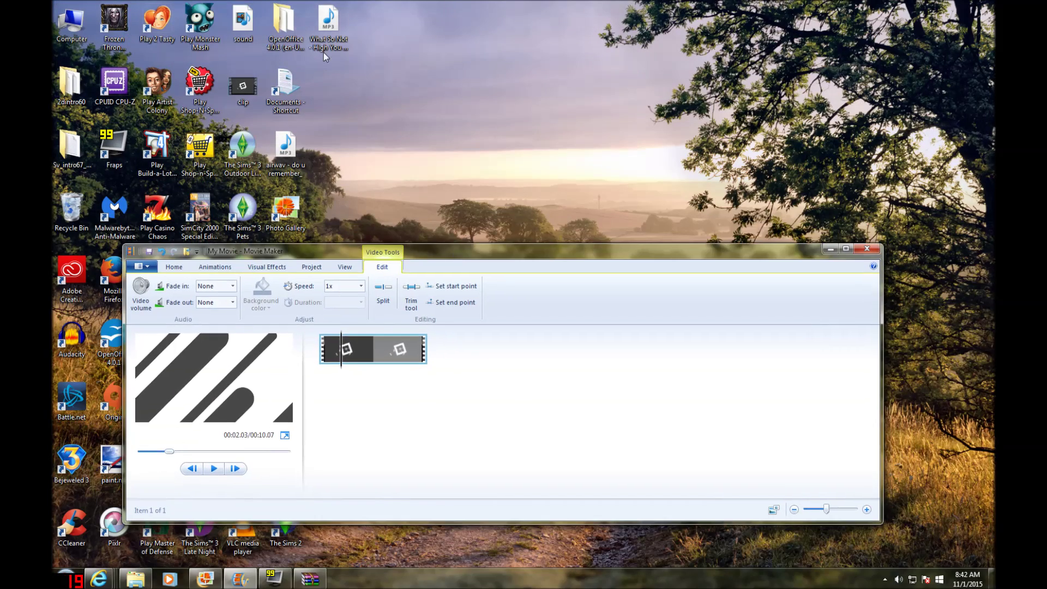
{"action": "left_click_drag", "start_coordinate": [242, 28], "coordinate": [320, 398]}
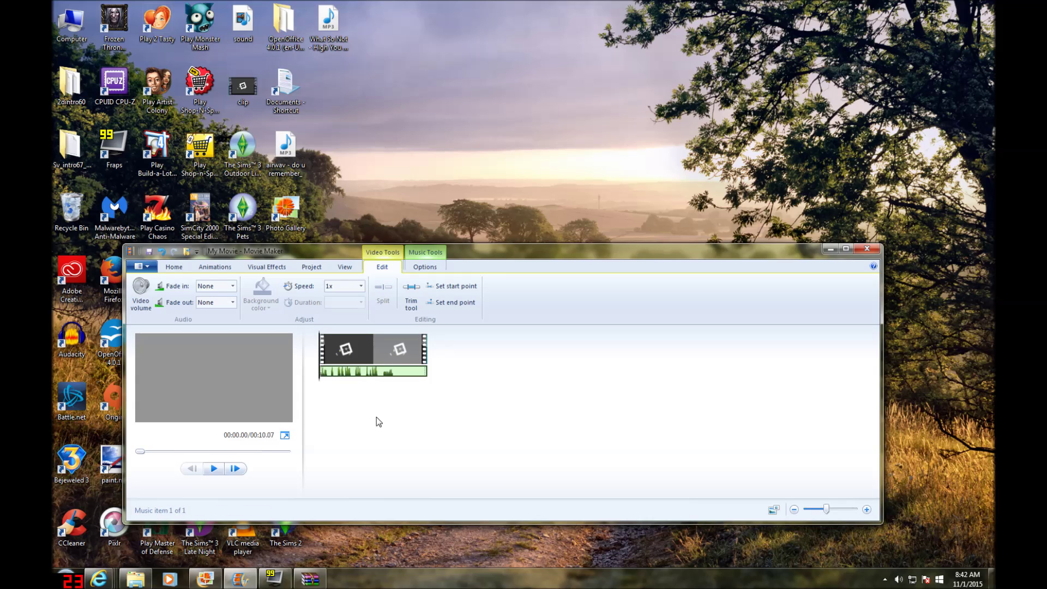
{"action": "left_click", "coordinate": [213, 469]}
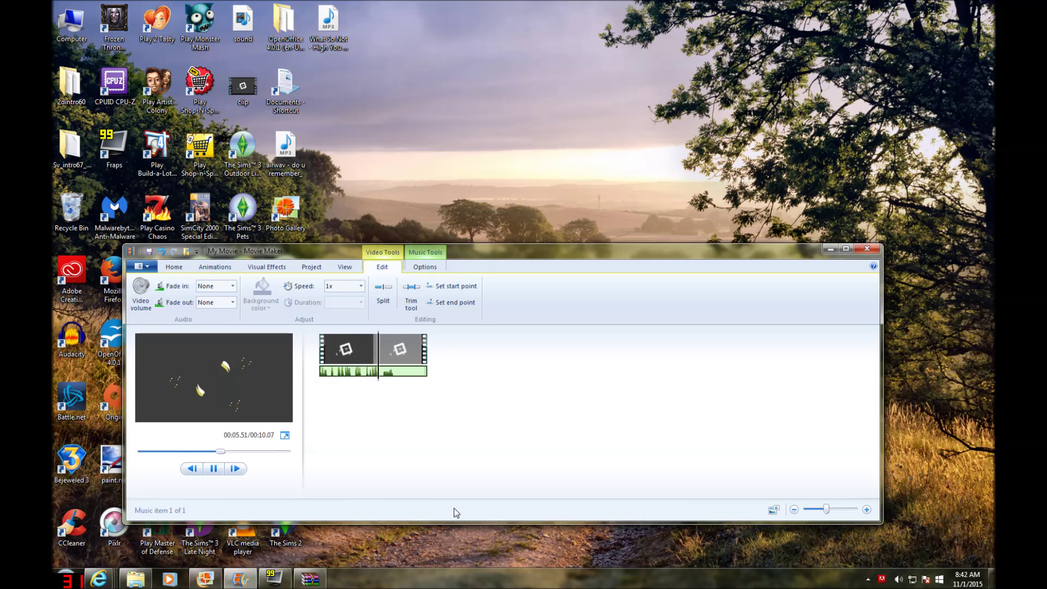
{"action": "left_click", "coordinate": [214, 469]}
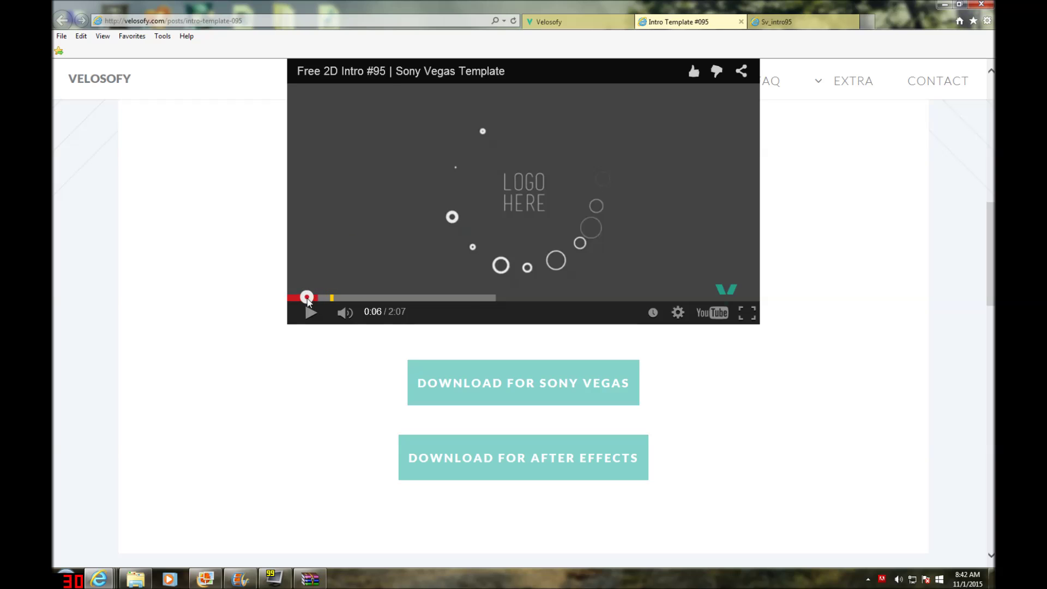
- Replay the Velosofy #095 preview, pause it on the logo frame, and minimize the browser
{"action": "left_click", "coordinate": [307, 298]}
{"action": "left_click", "coordinate": [310, 313]}
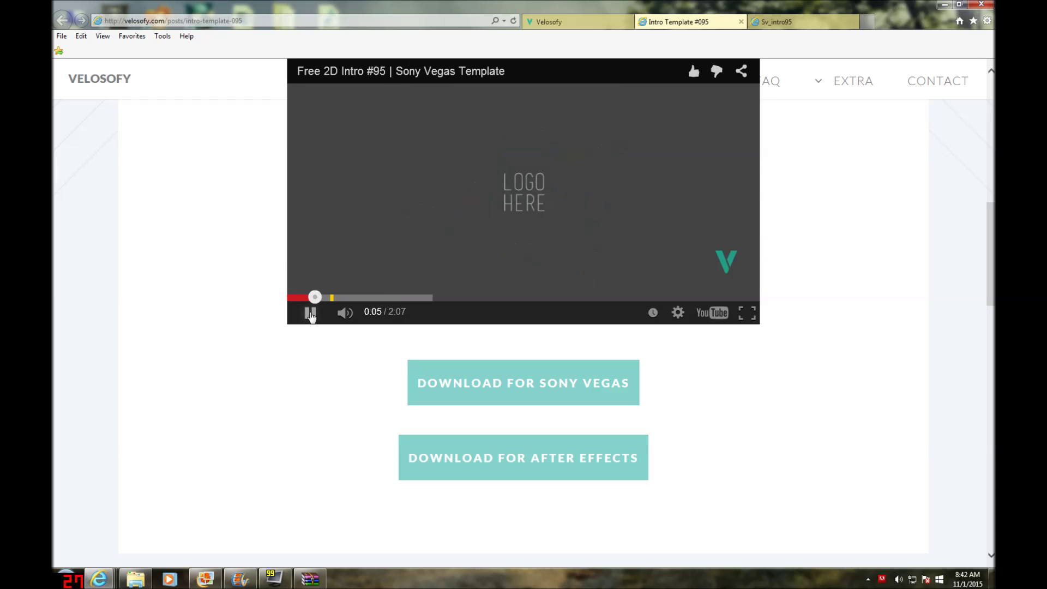
{"action": "left_click", "coordinate": [311, 313]}
{"action": "left_click", "coordinate": [301, 298]}
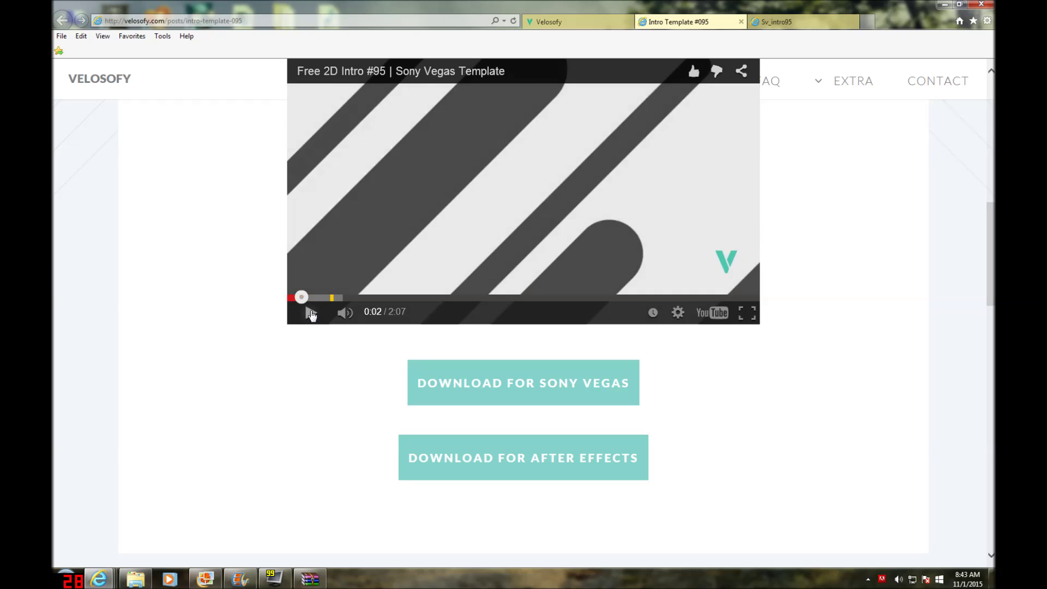
{"action": "left_click", "coordinate": [311, 313]}
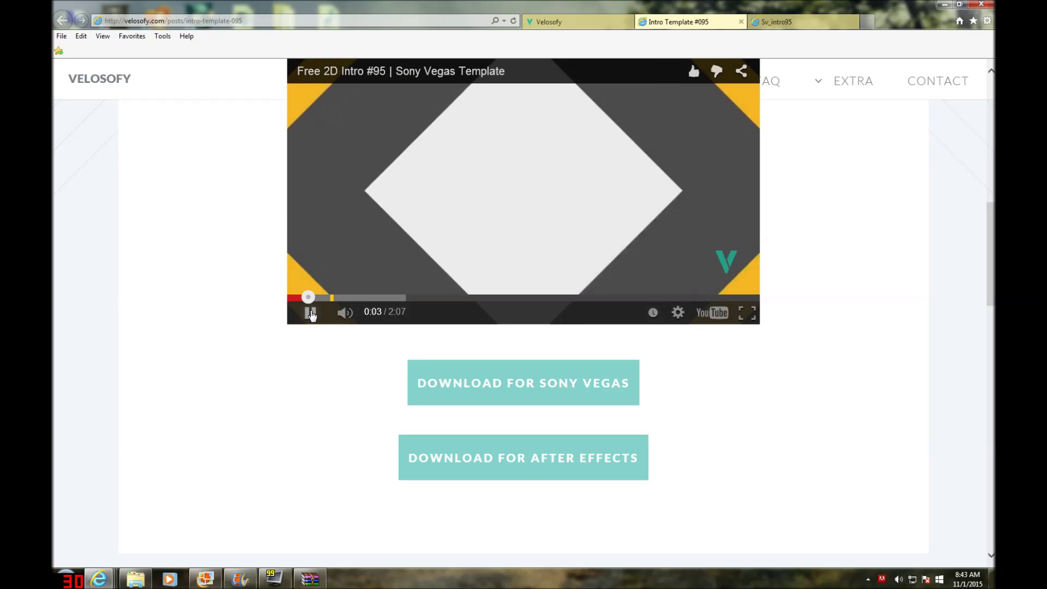
{"action": "left_click", "coordinate": [316, 314]}
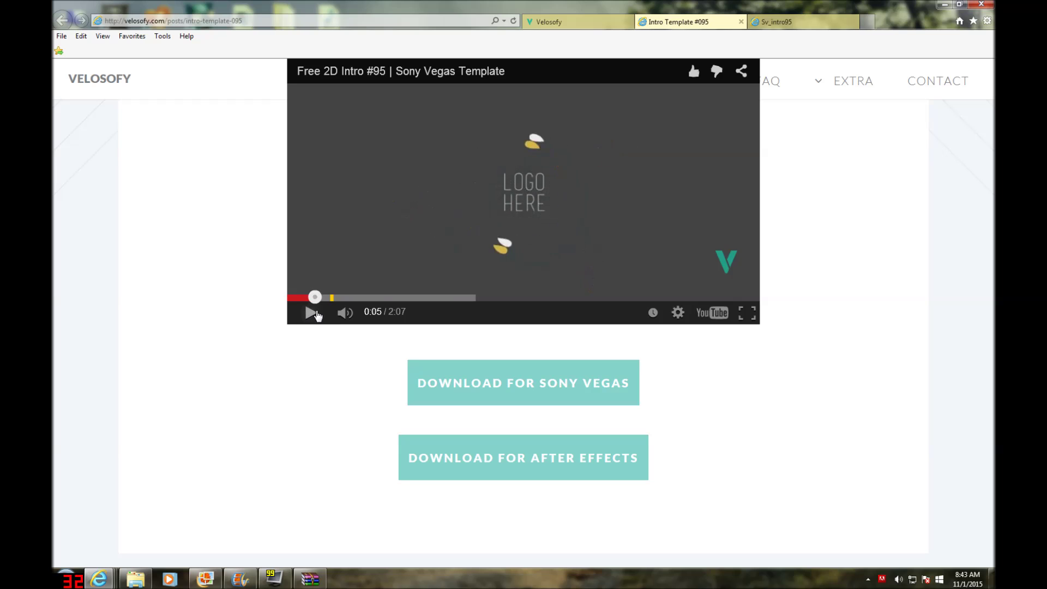
{"action": "left_click", "coordinate": [945, 5]}
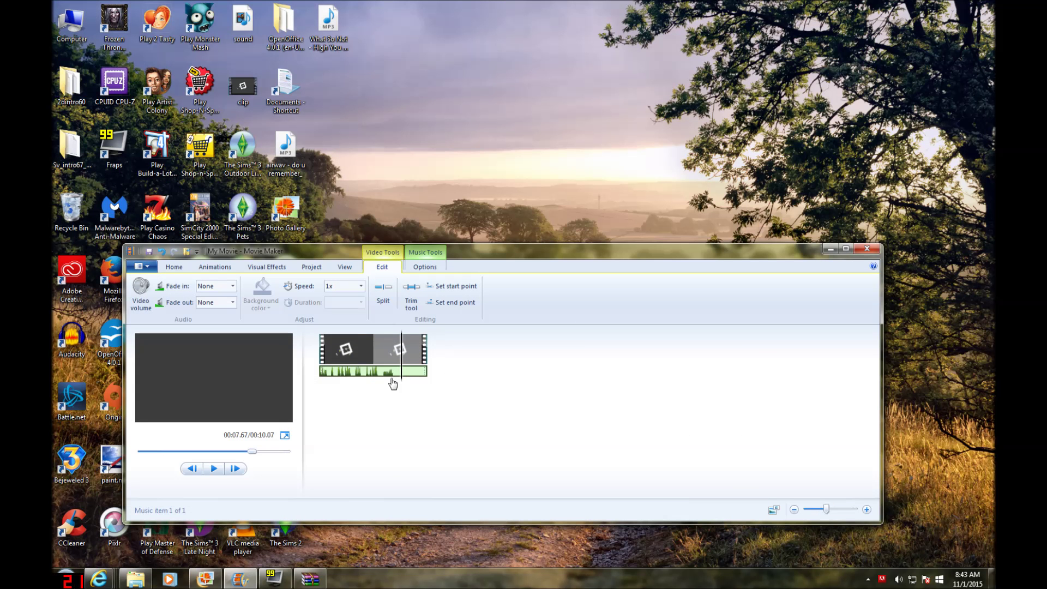
- Scrub and play around the clip split, leaving the playhead at 00:05.12 on the triangle logo
{"action": "left_click_drag", "start_coordinate": [393, 381], "coordinate": [371, 386]}
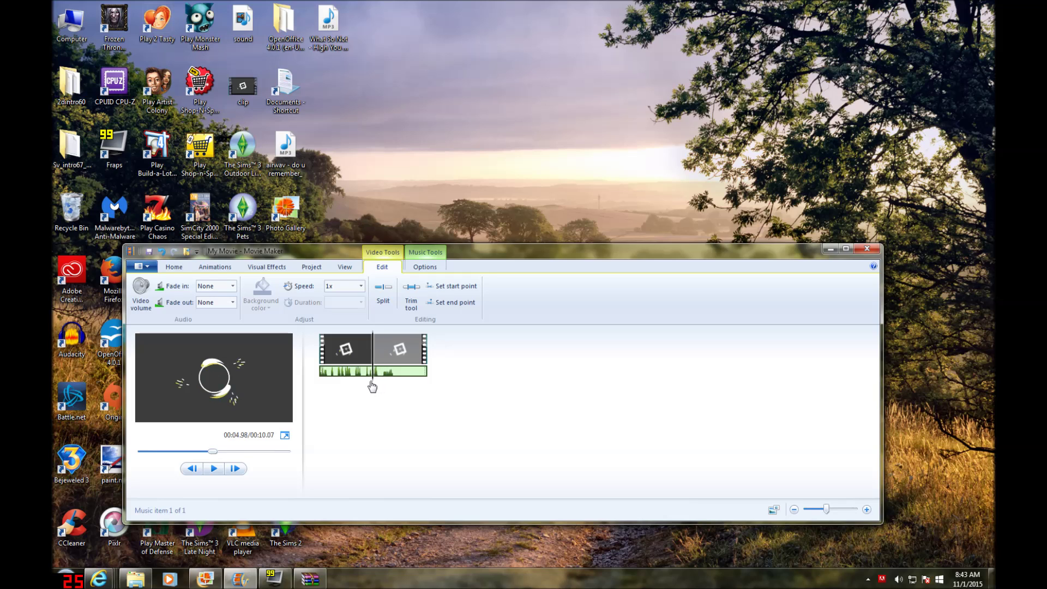
{"action": "left_click", "coordinate": [208, 469]}
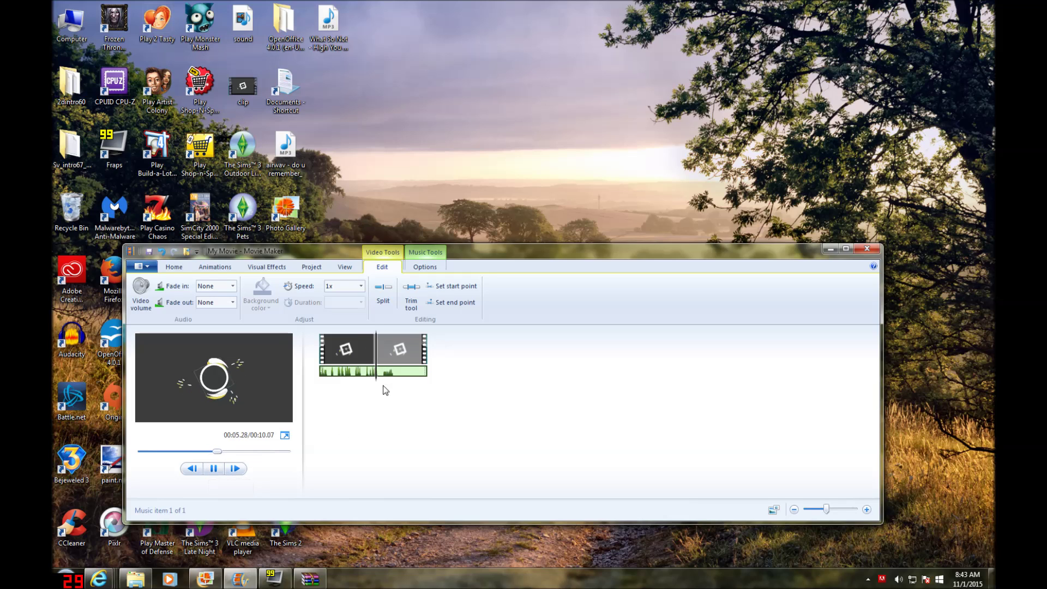
{"action": "left_click_drag", "start_coordinate": [383, 385], "coordinate": [377, 385]}
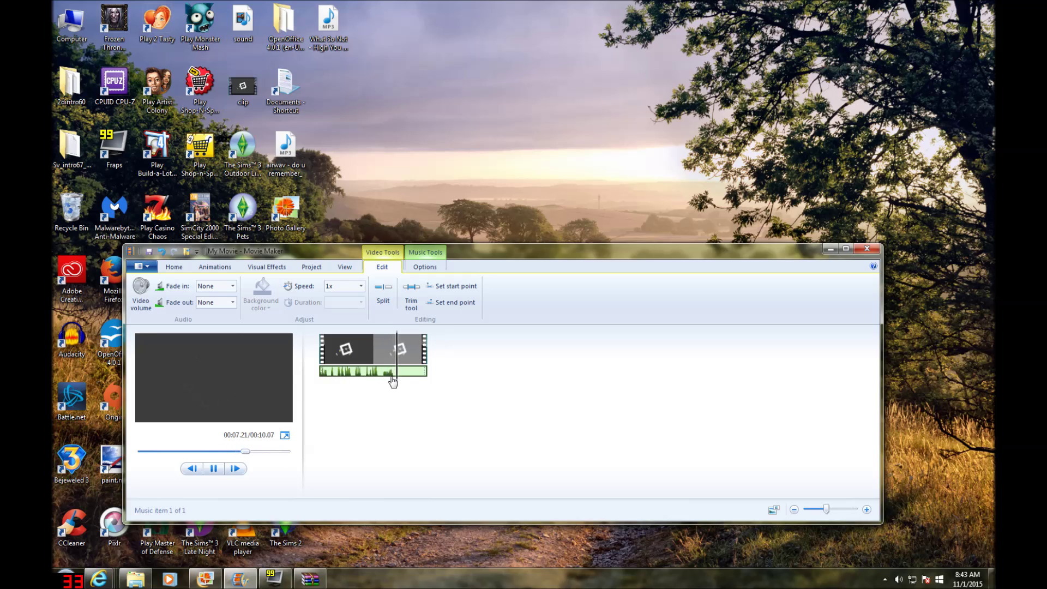
{"action": "left_click_drag", "start_coordinate": [393, 379], "coordinate": [374, 381]}
{"action": "left_click", "coordinate": [214, 469]}
{"action": "left_click", "coordinate": [214, 468]}
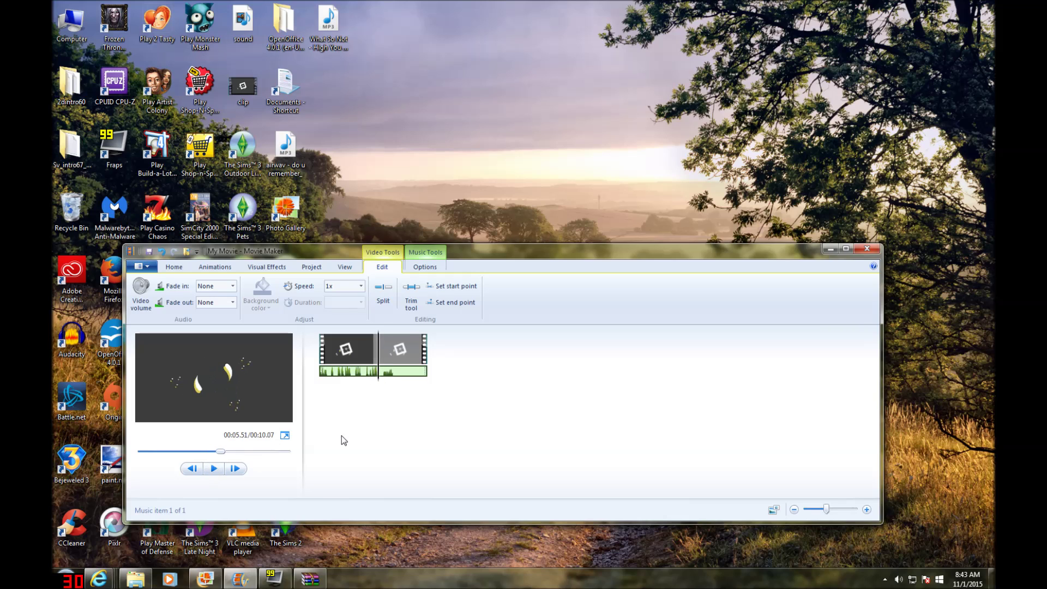
{"action": "left_click", "coordinate": [374, 384]}
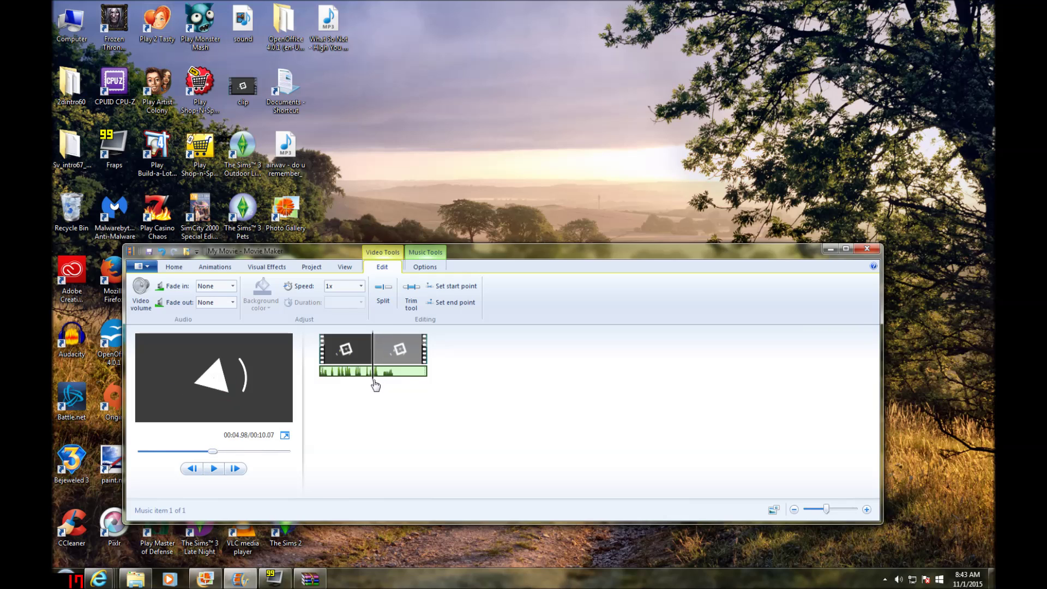
{"action": "left_click", "coordinate": [375, 383]}
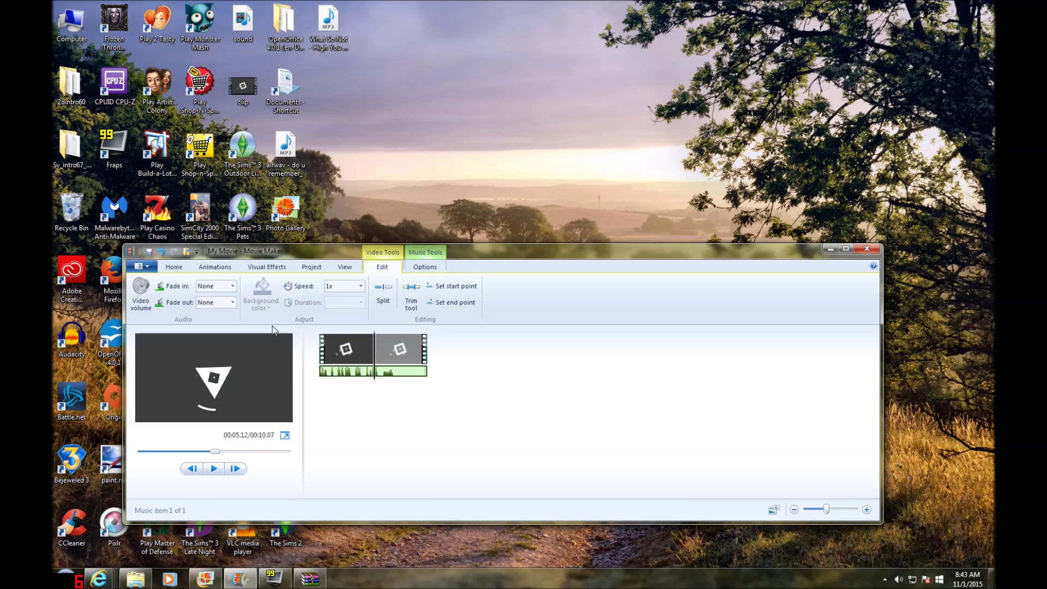
- Add a caption at 5.08 s, move it over the triangle logo, and clear its placeholder text
{"action": "left_click", "coordinate": [174, 266]}
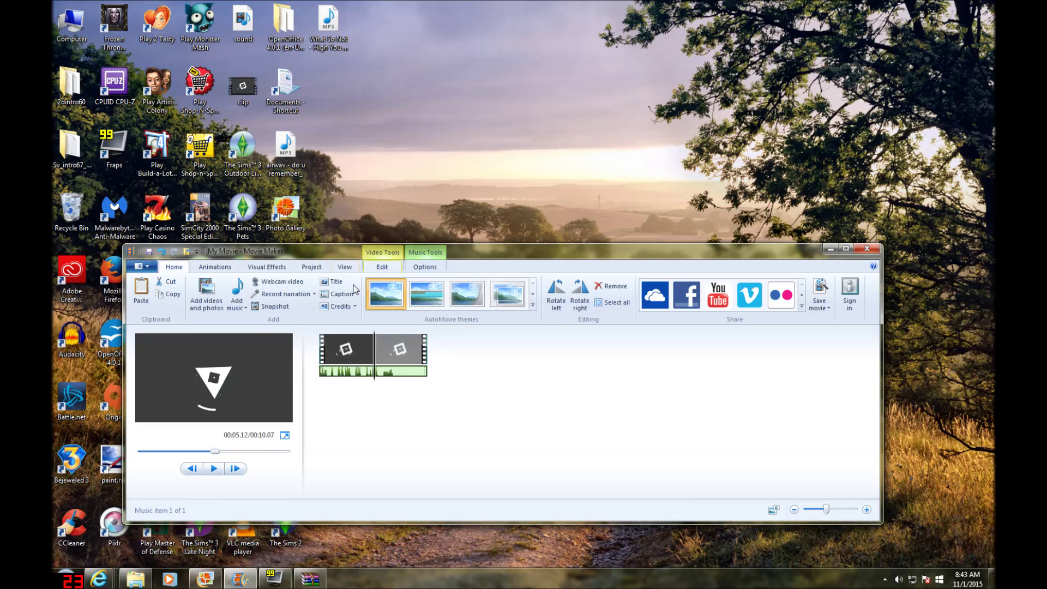
{"action": "left_click", "coordinate": [345, 294]}
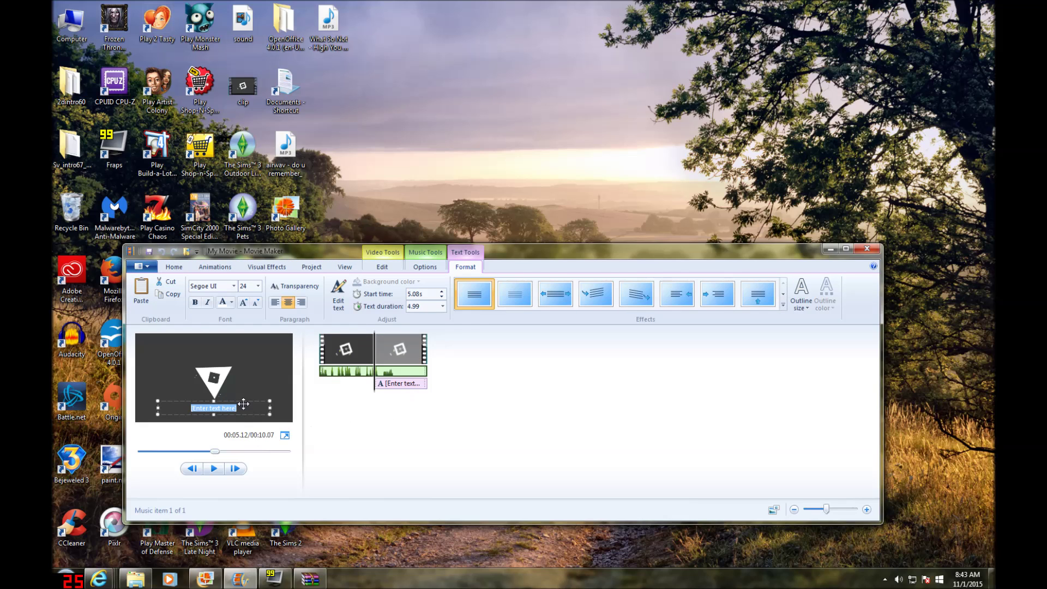
{"action": "left_click_drag", "start_coordinate": [234, 400], "coordinate": [213, 375]}
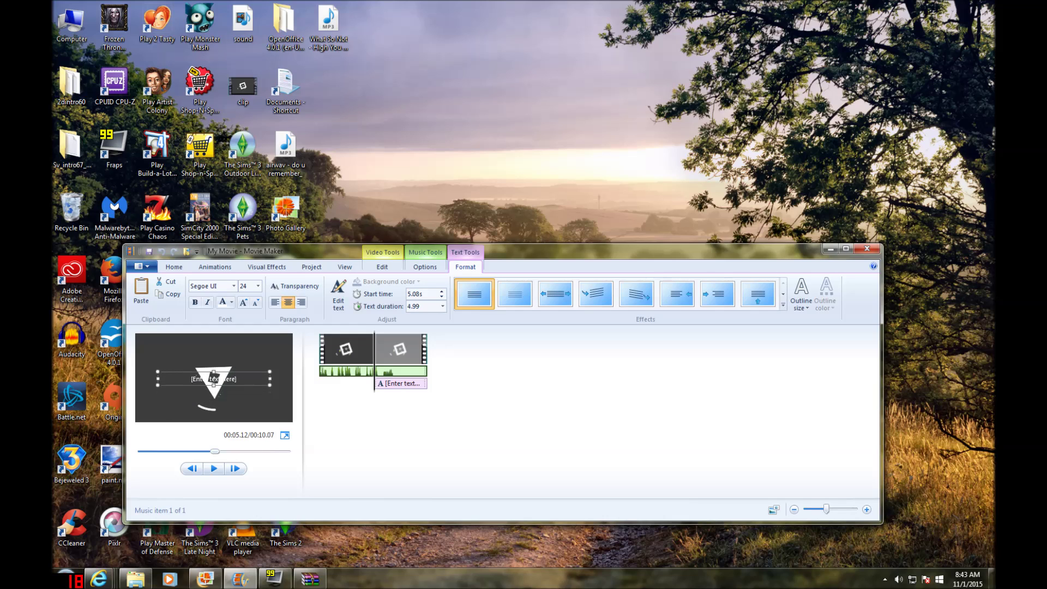
{"action": "double_click", "coordinate": [213, 375]}
{"action": "key", "text": "BackSpace"}
- Set the caption font to Nexa Light, choose a text colour, and keep size 26
{"action": "left_click", "coordinate": [234, 285]}
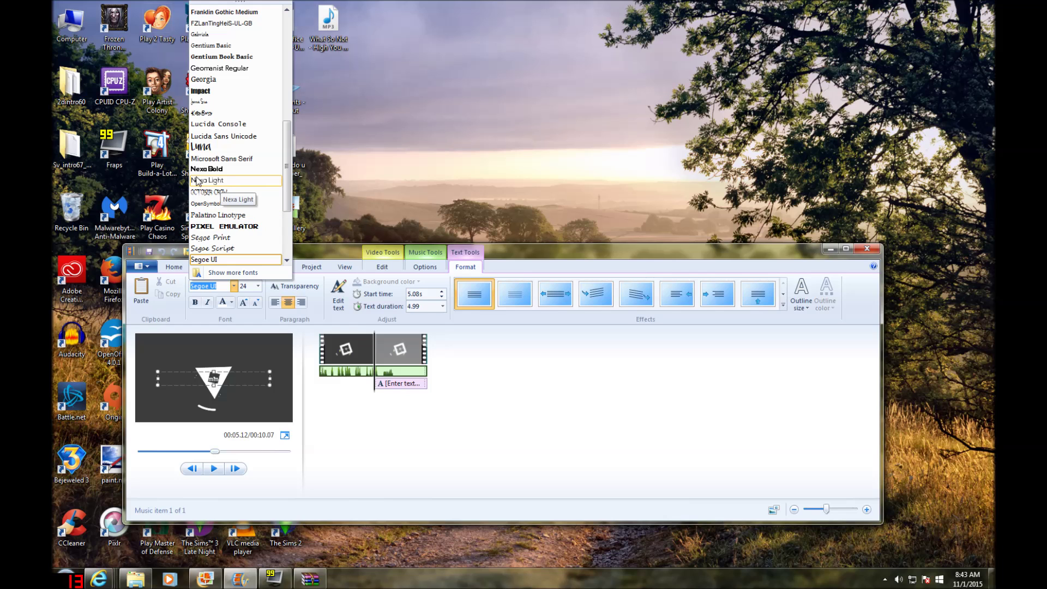
{"action": "left_click_drag", "start_coordinate": [287, 203], "coordinate": [300, 143]}
{"action": "scroll", "coordinate": [228, 171], "scroll_direction": "down", "scroll_amount": 3}
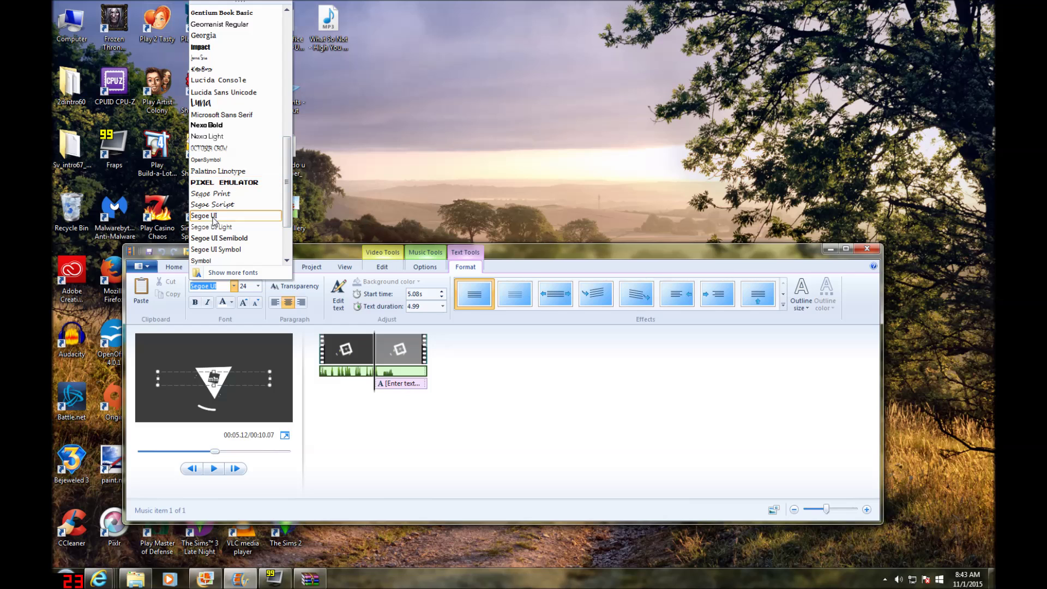
{"action": "left_click", "coordinate": [211, 137]}
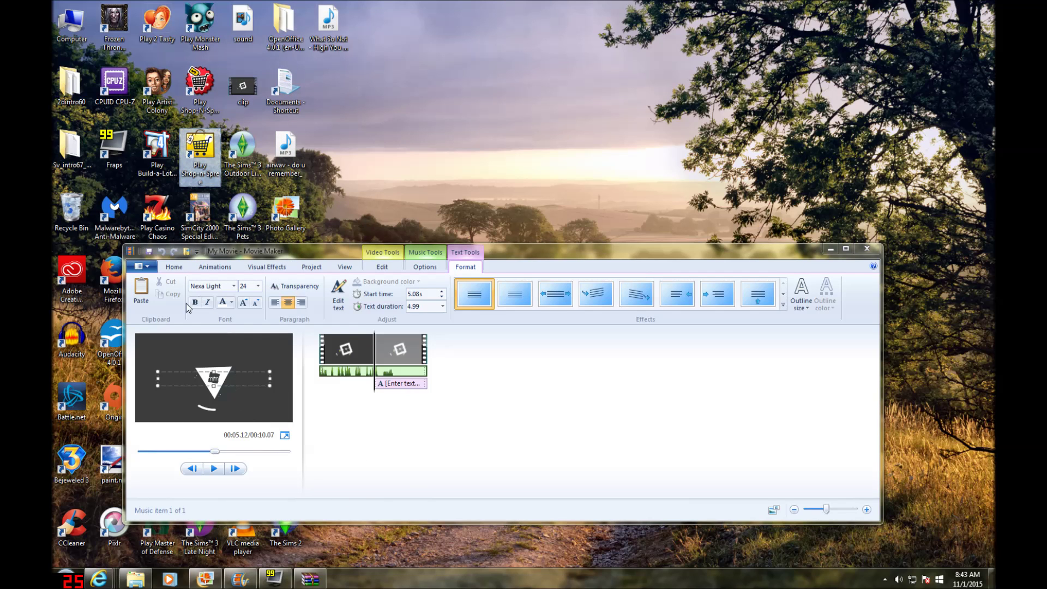
{"action": "left_click", "coordinate": [232, 302]}
{"action": "left_click", "coordinate": [223, 375]}
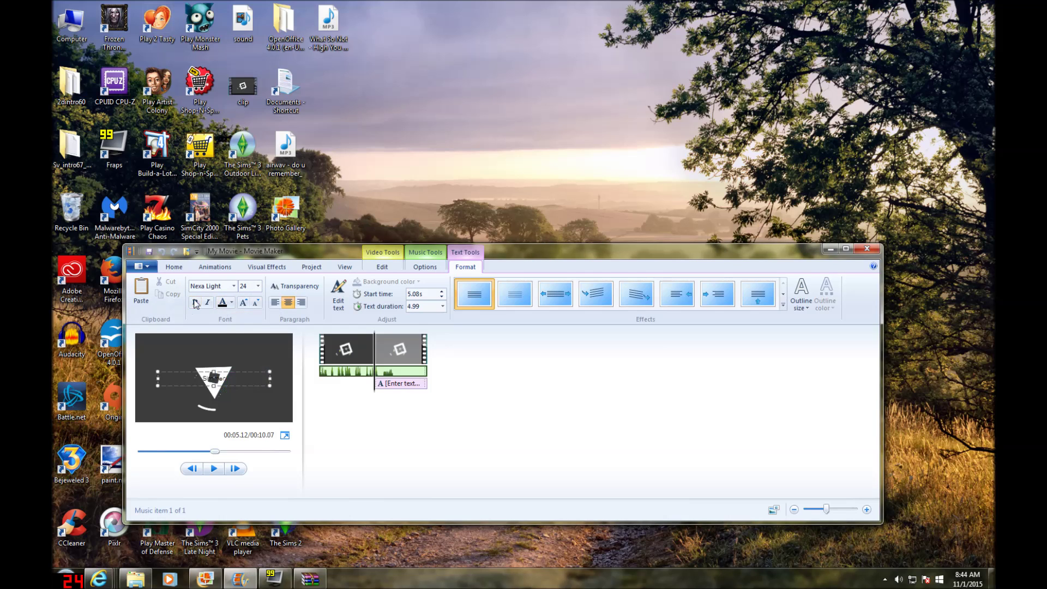
{"action": "left_click", "coordinate": [258, 285]}
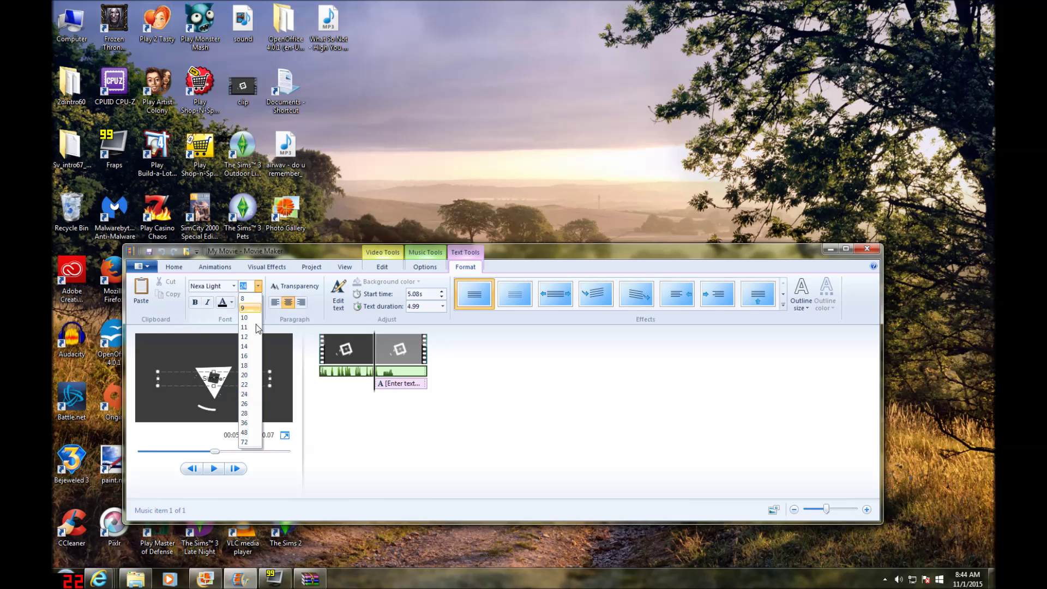
{"action": "left_click", "coordinate": [425, 406]}
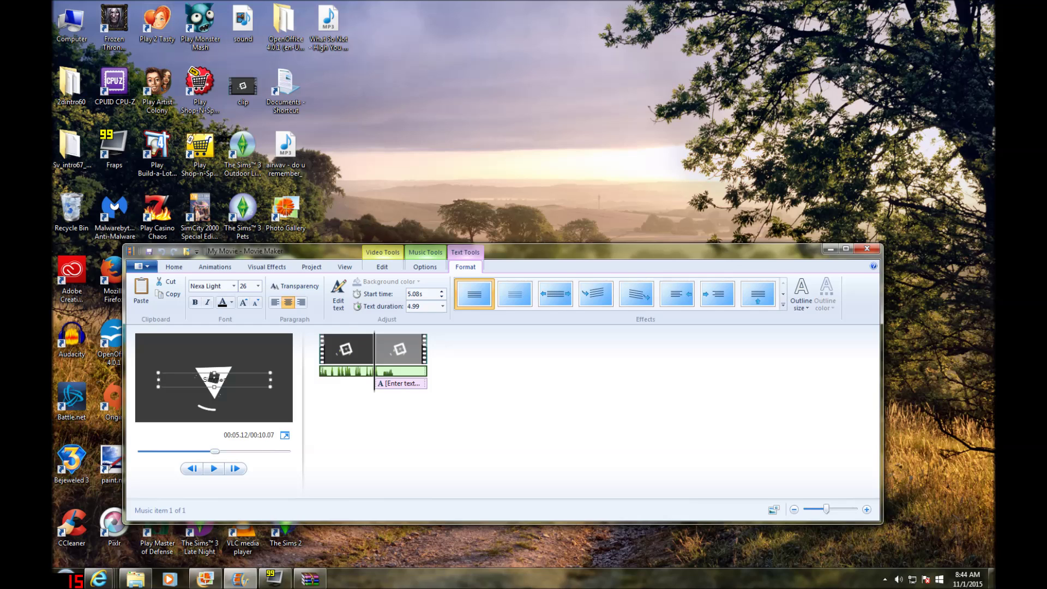
{"action": "mouse_move", "coordinate": [276, 578]}
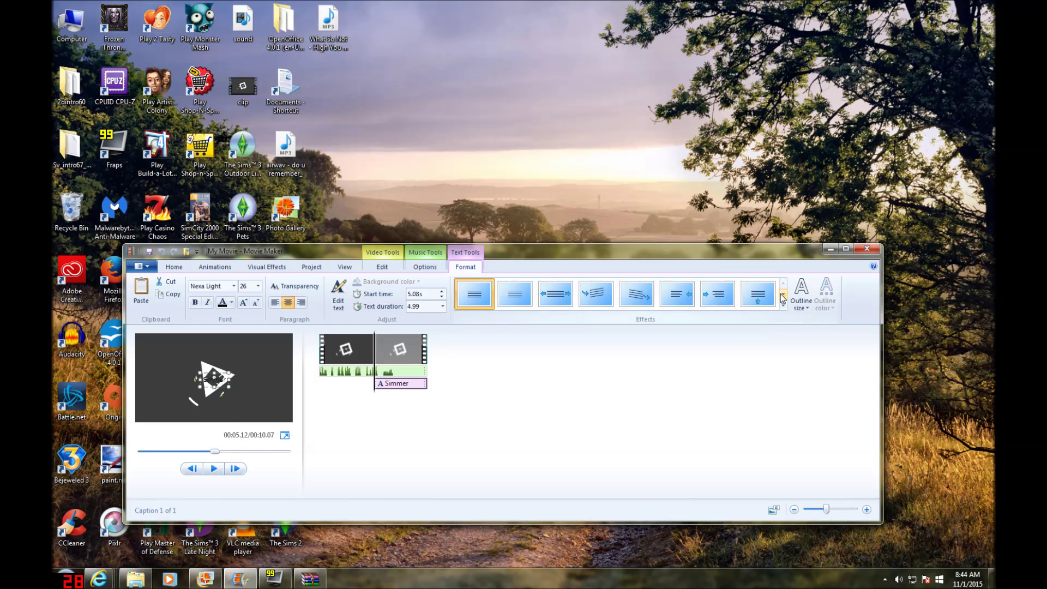
- Make the Simmer caption white and apply the third animated text effect
{"action": "left_click", "coordinate": [383, 349]}
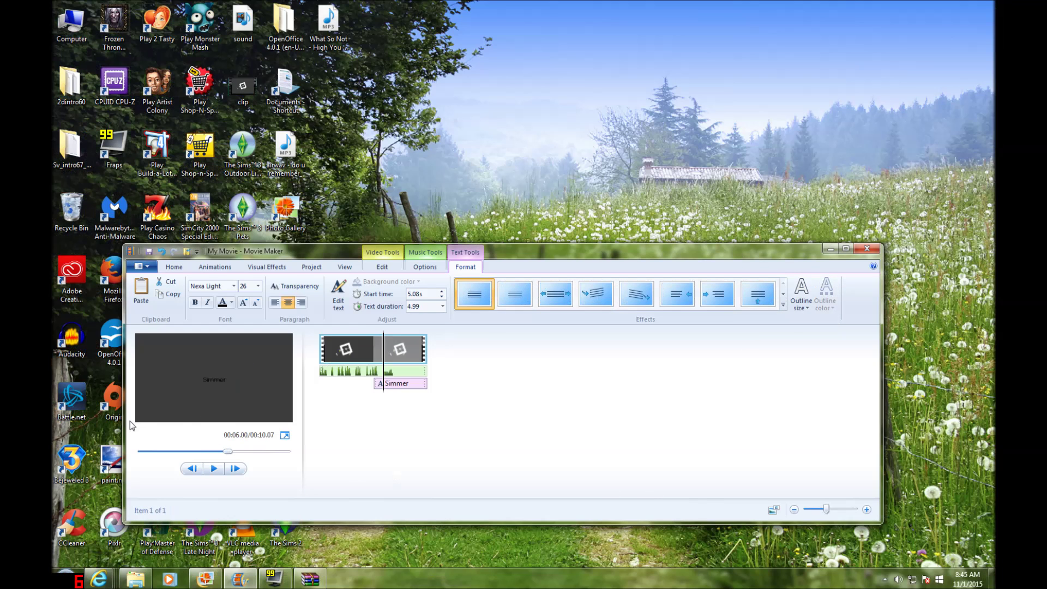
{"action": "left_click", "coordinate": [233, 303]}
{"action": "left_click", "coordinate": [222, 333]}
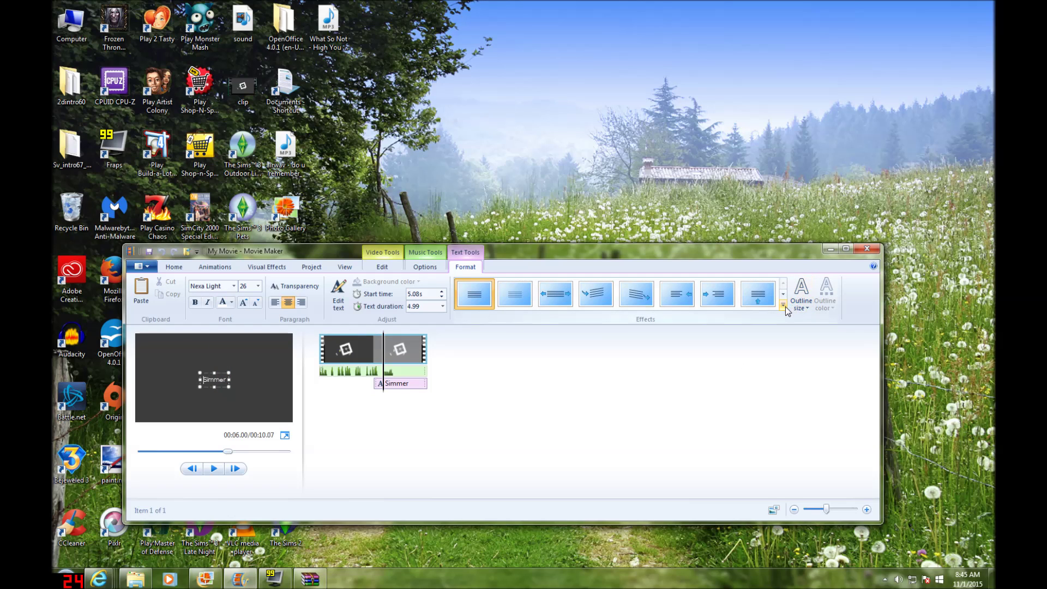
{"action": "left_click", "coordinate": [562, 299]}
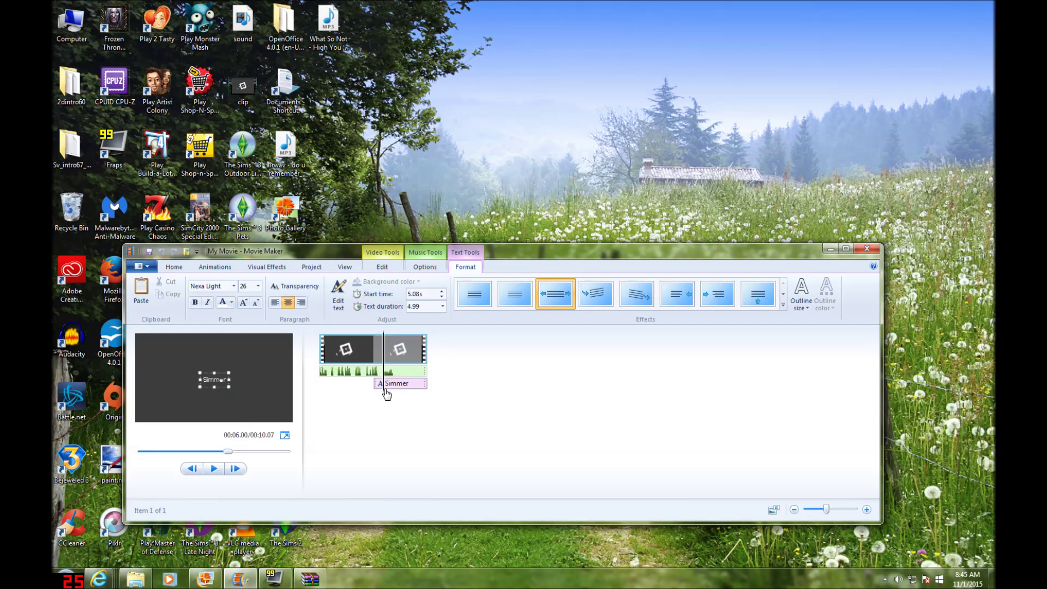
- Enlarge the Simmer caption to size 28 and nudge it slightly up and left
{"action": "left_click", "coordinate": [257, 287]}
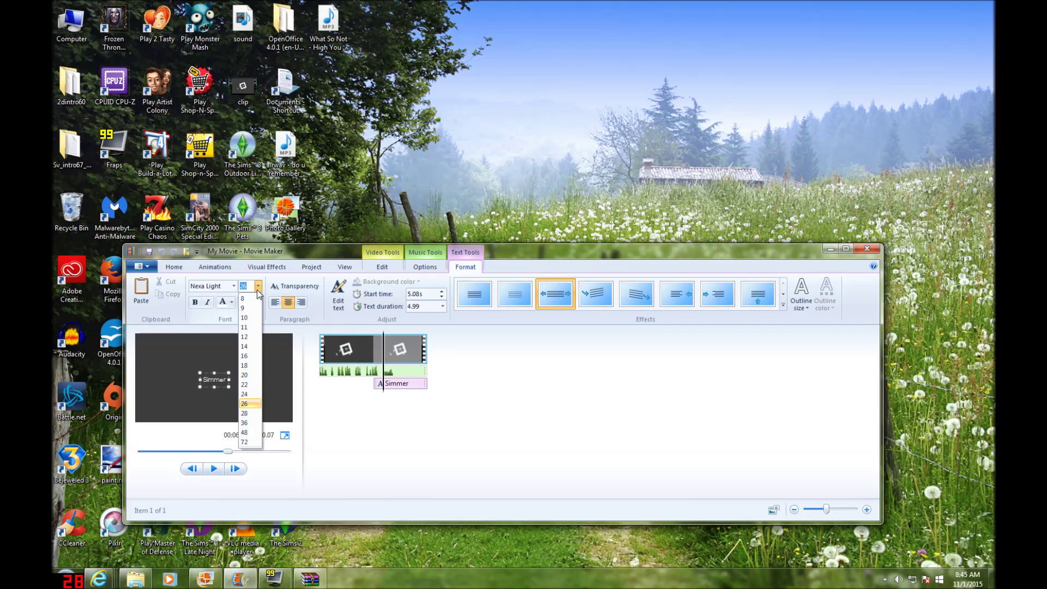
{"action": "left_click", "coordinate": [241, 414]}
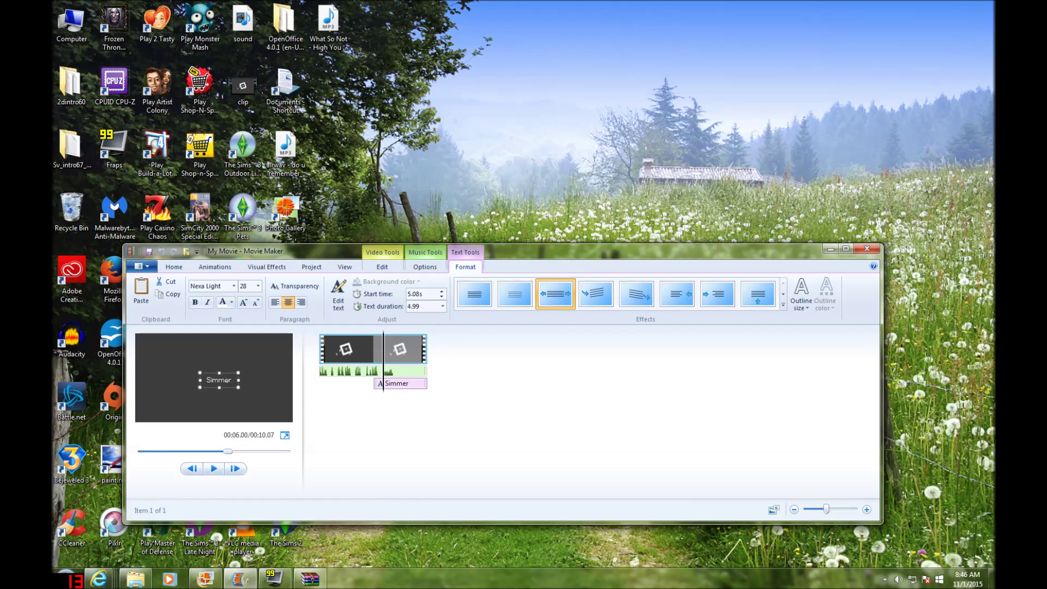
{"action": "left_click", "coordinate": [225, 383]}
{"action": "left_click_drag", "start_coordinate": [231, 386], "coordinate": [225, 381]}
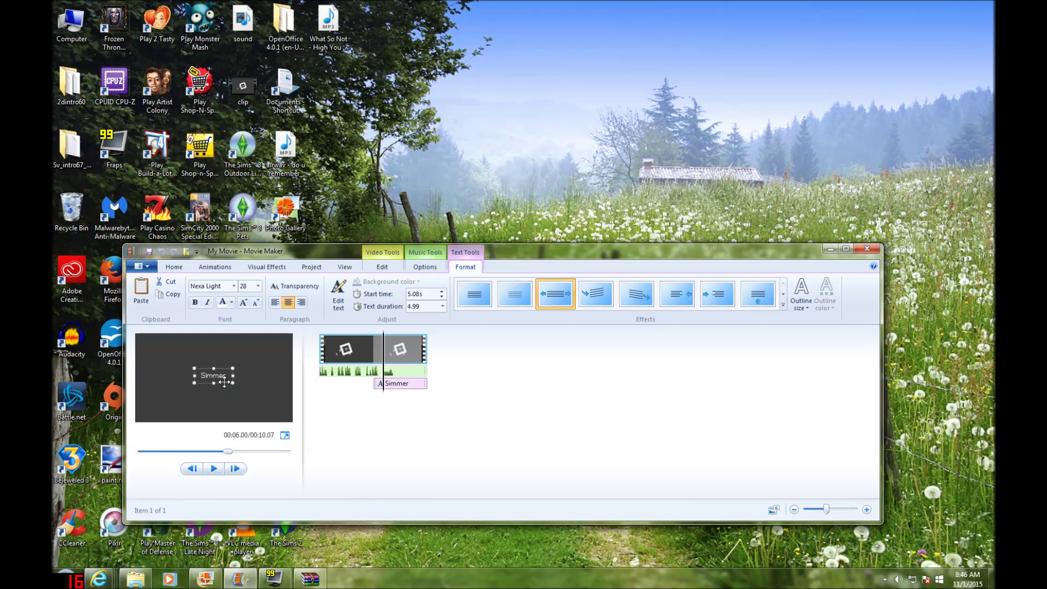
- Preview the intro from the beginning, then return the playhead to the Simmer caption
{"action": "left_click", "coordinate": [214, 470]}
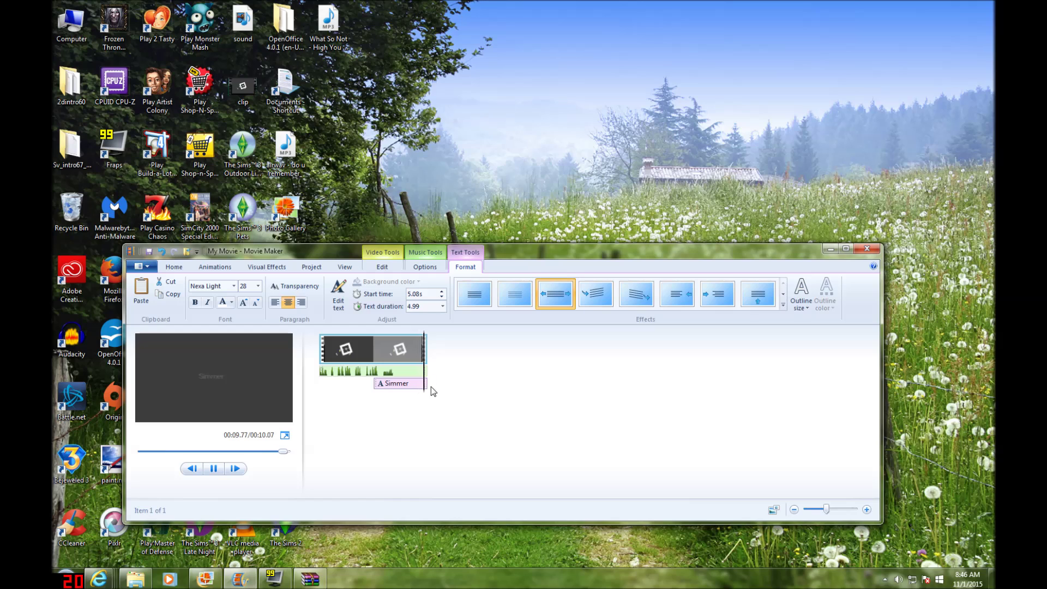
{"action": "left_click", "coordinate": [210, 470]}
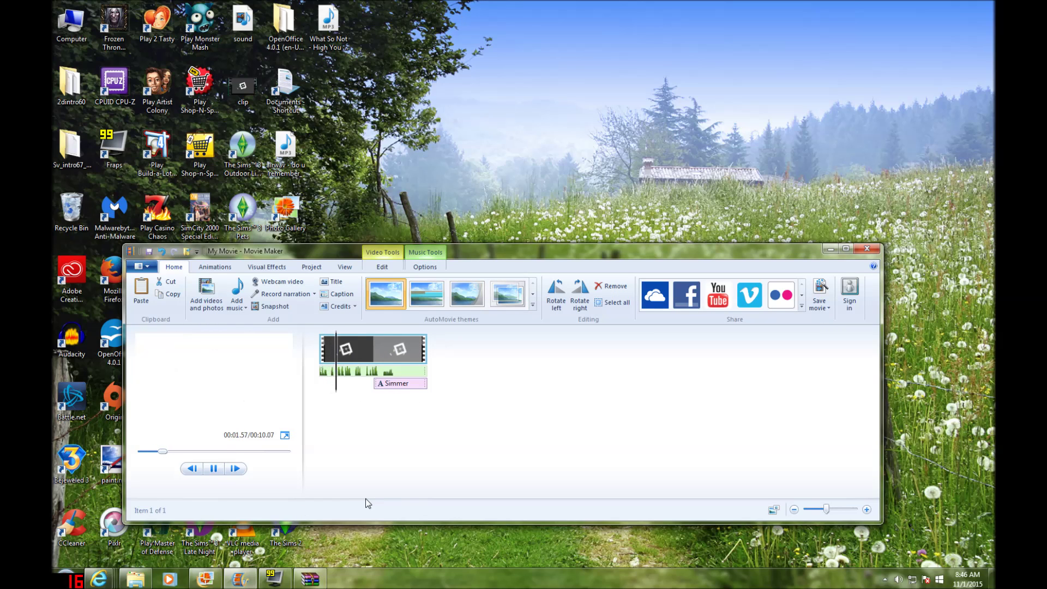
{"action": "left_click", "coordinate": [216, 470]}
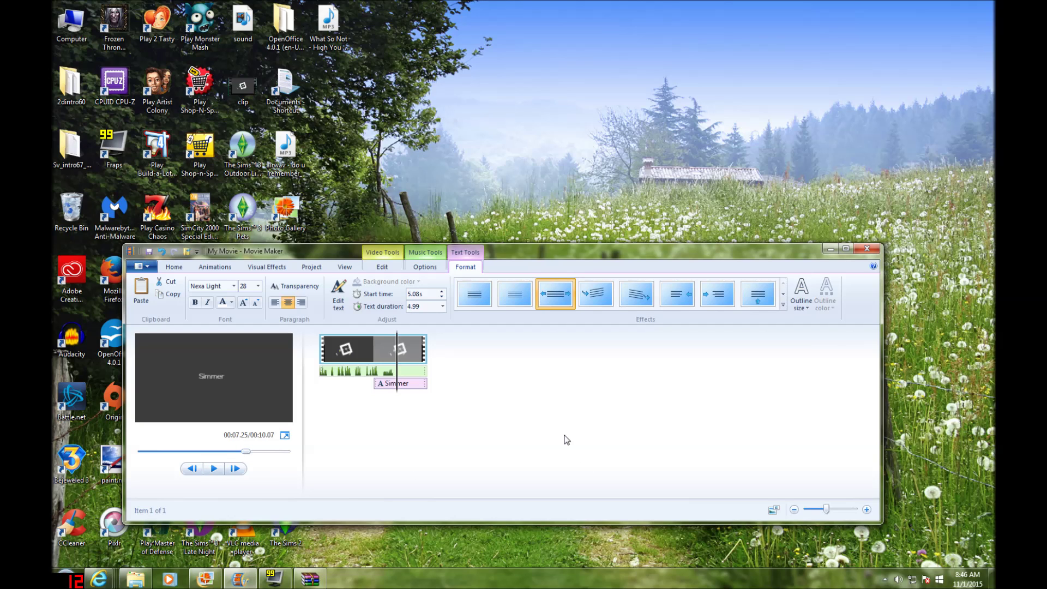
{"action": "left_click", "coordinate": [214, 471]}
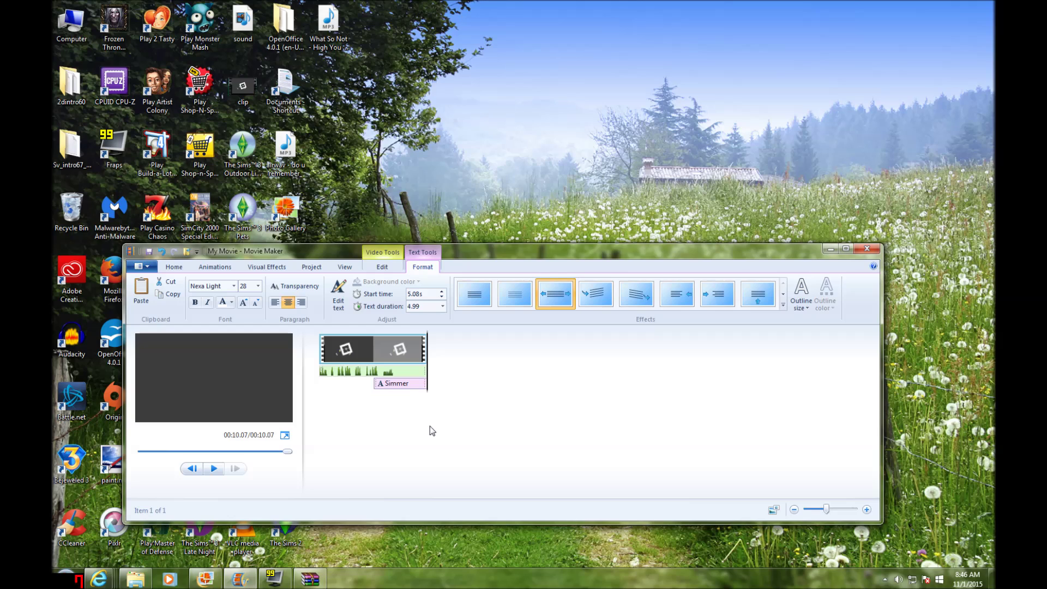
{"action": "mouse_move", "coordinate": [416, 399]}
{"action": "left_mouse_down"}
{"action": "mouse_move", "coordinate": [385, 397]}
{"action": "mouse_move", "coordinate": [416, 388]}
{"action": "left_mouse_up"}
- Select the Simmer caption and set its text duration to 4.00 seconds
{"action": "left_click", "coordinate": [409, 391]}
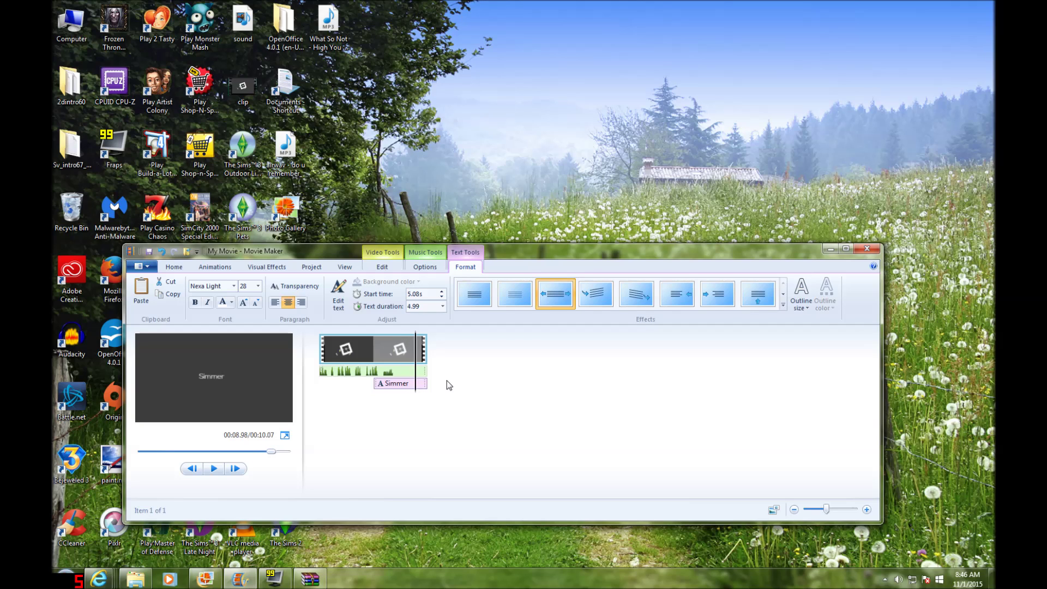
{"action": "left_click", "coordinate": [443, 306]}
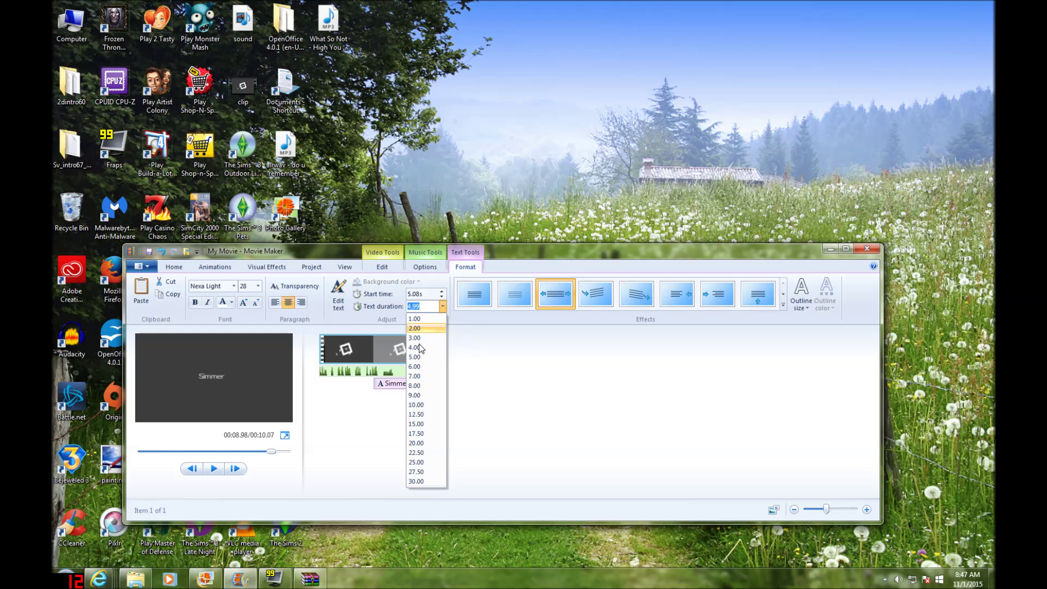
{"action": "left_click", "coordinate": [314, 449]}
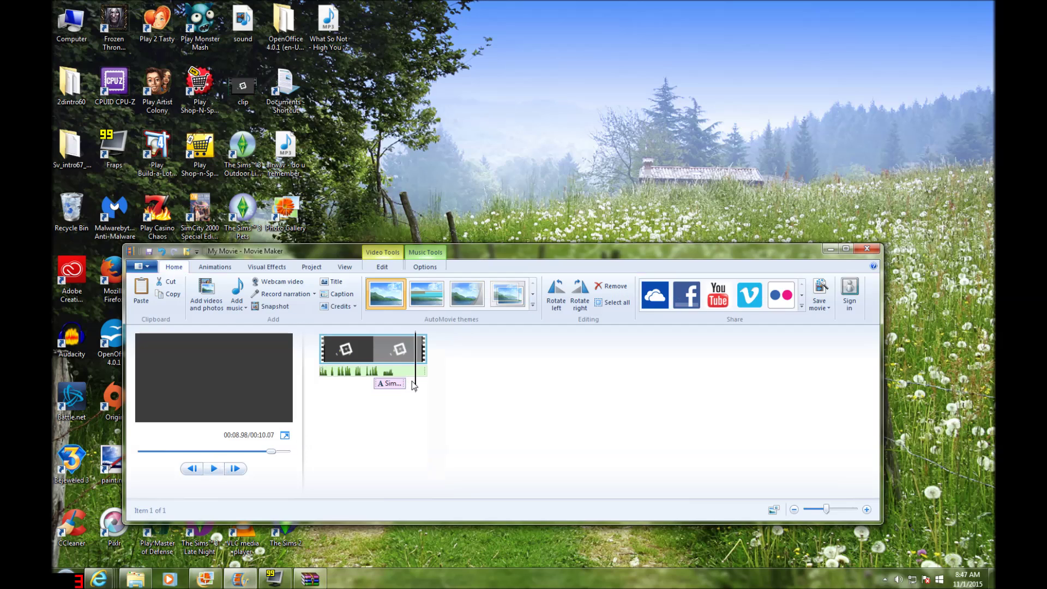
{"action": "left_click_drag", "start_coordinate": [416, 393], "coordinate": [384, 398]}
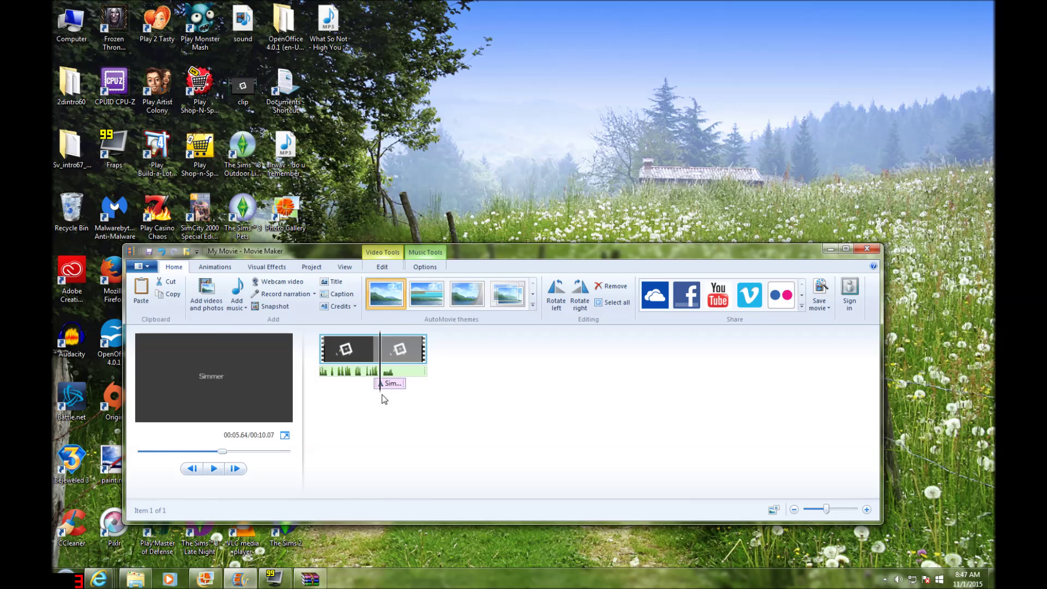
{"action": "left_click", "coordinate": [381, 383]}
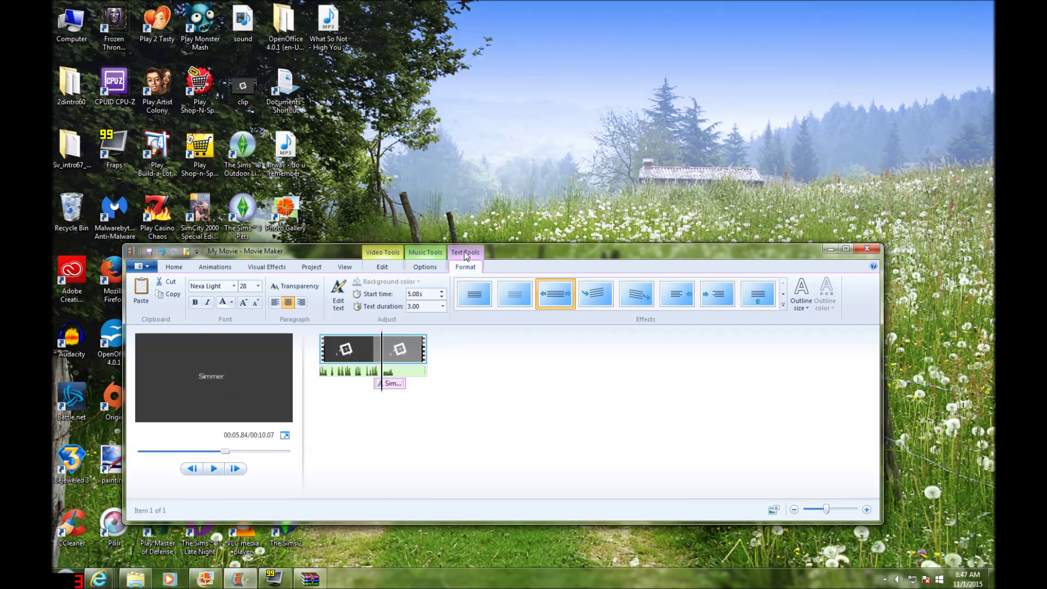
{"action": "double_click", "coordinate": [410, 306]}
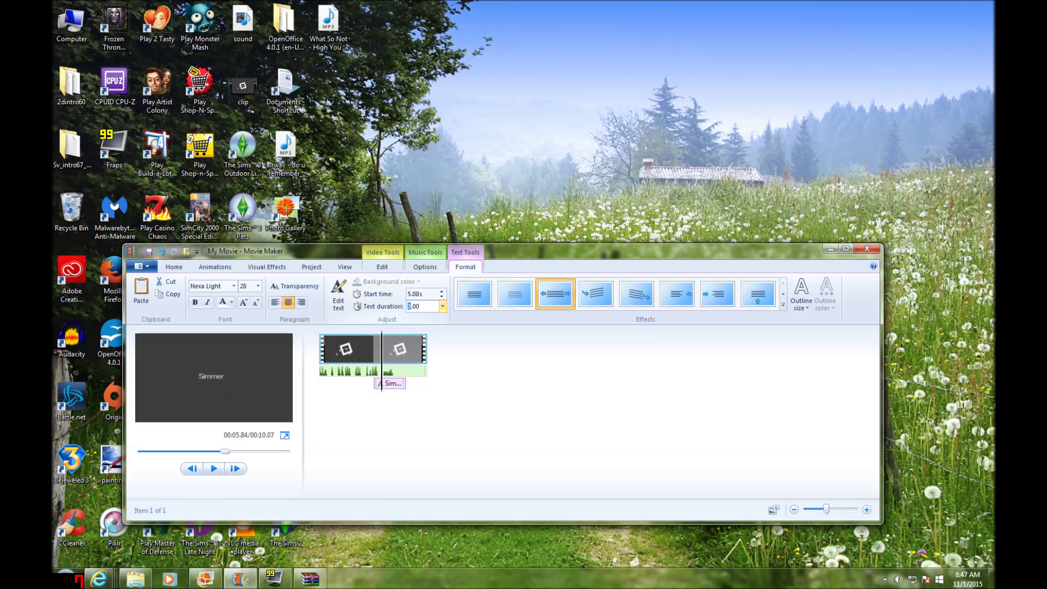
{"action": "type", "text": "3.58"}
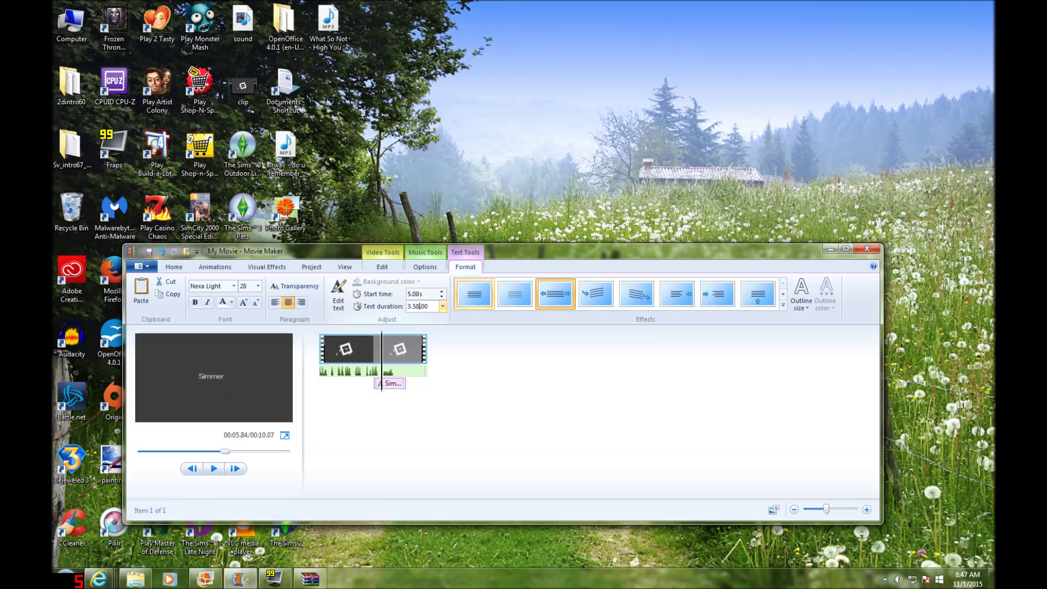
{"action": "key", "text": "ctrl+a"}
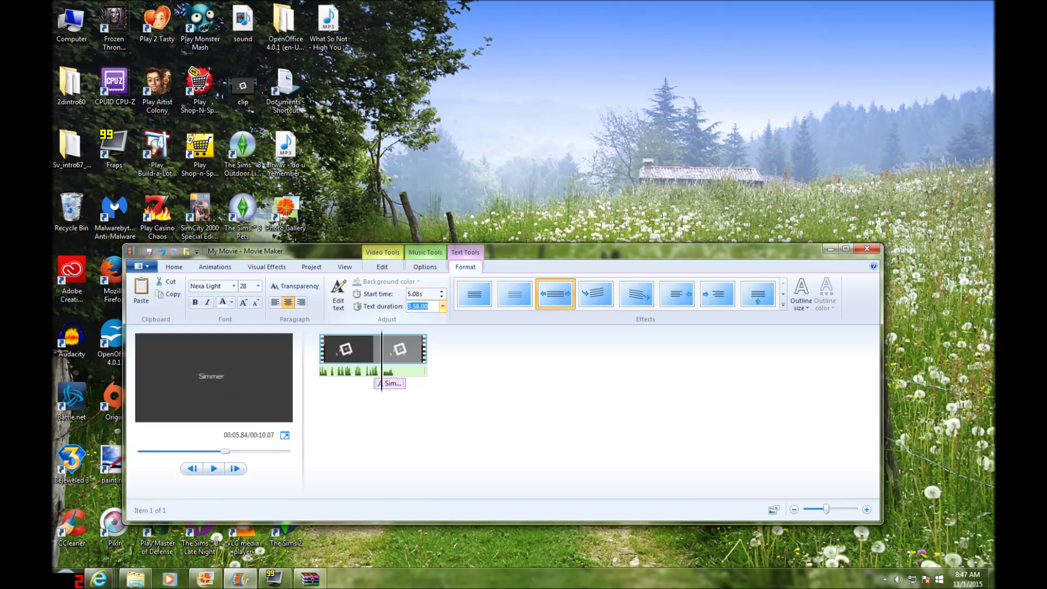
{"action": "key", "text": "BackSpace"}
{"action": "type", "text": "4"}
{"action": "key", "text": "Return"}
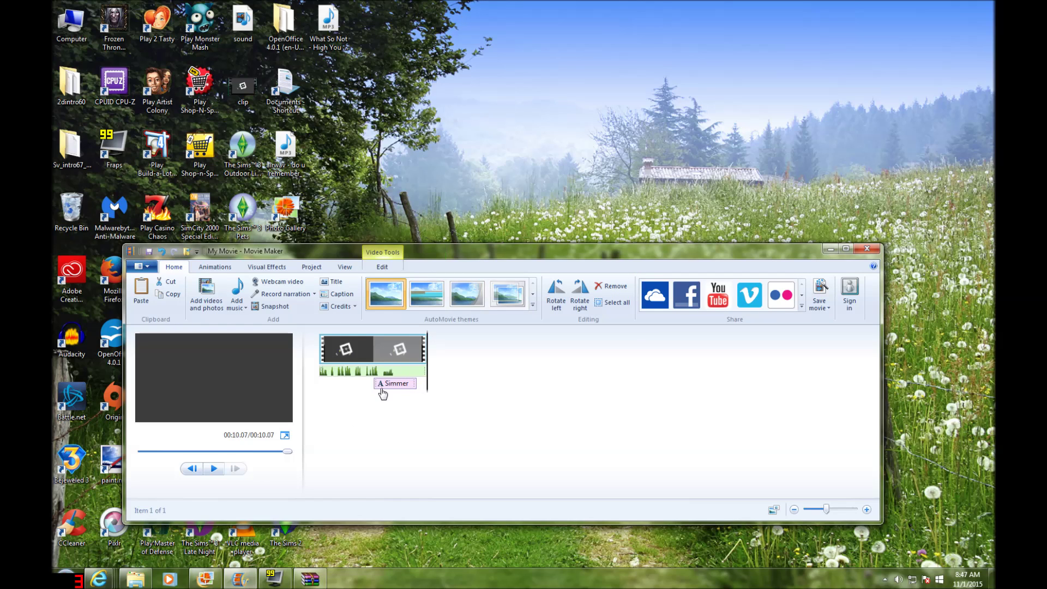
- Play the intro from the start, pause near 8.49 s, and maximize the window with Win+Up
{"action": "left_click", "coordinate": [327, 390]}
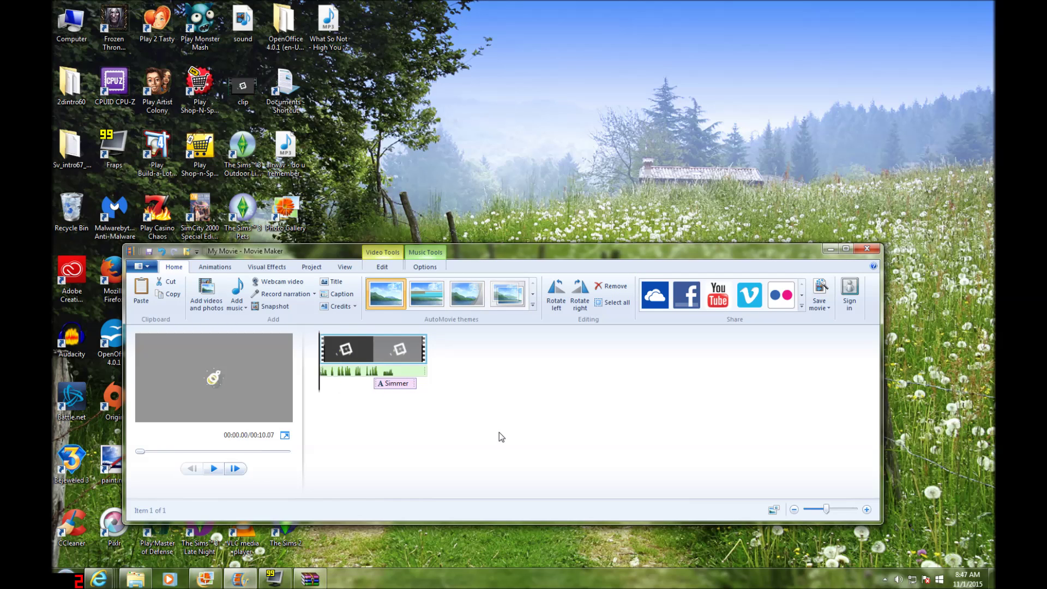
{"action": "key", "text": "space"}
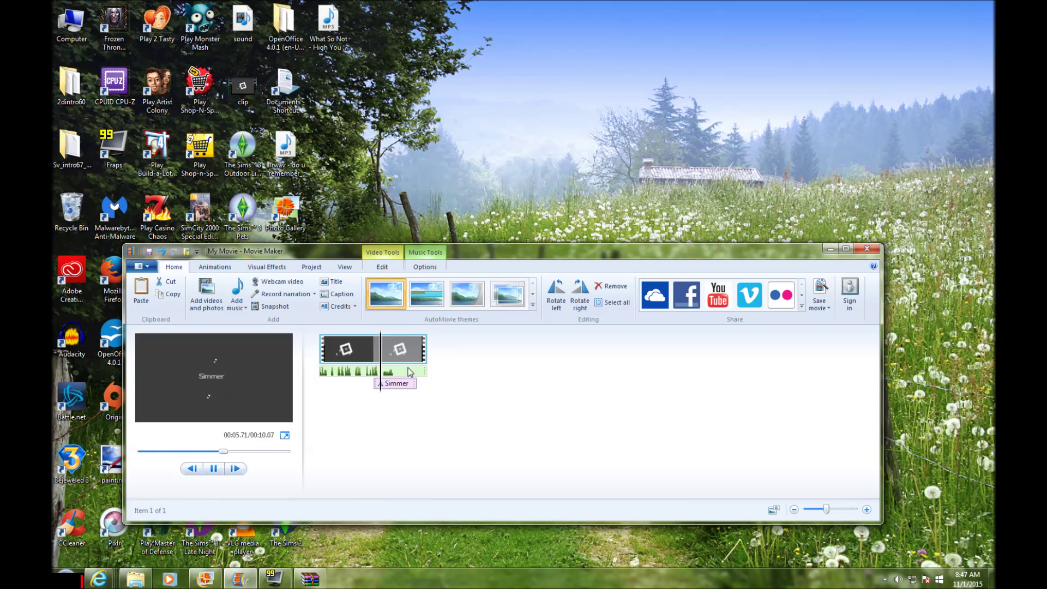
{"action": "left_click", "coordinate": [393, 383]}
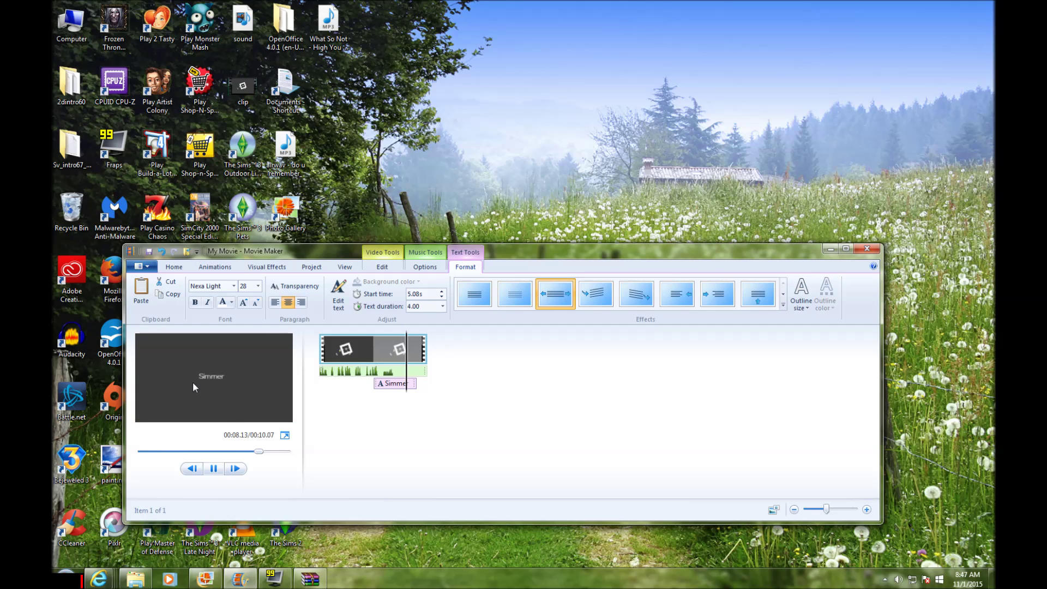
{"action": "left_click", "coordinate": [410, 398]}
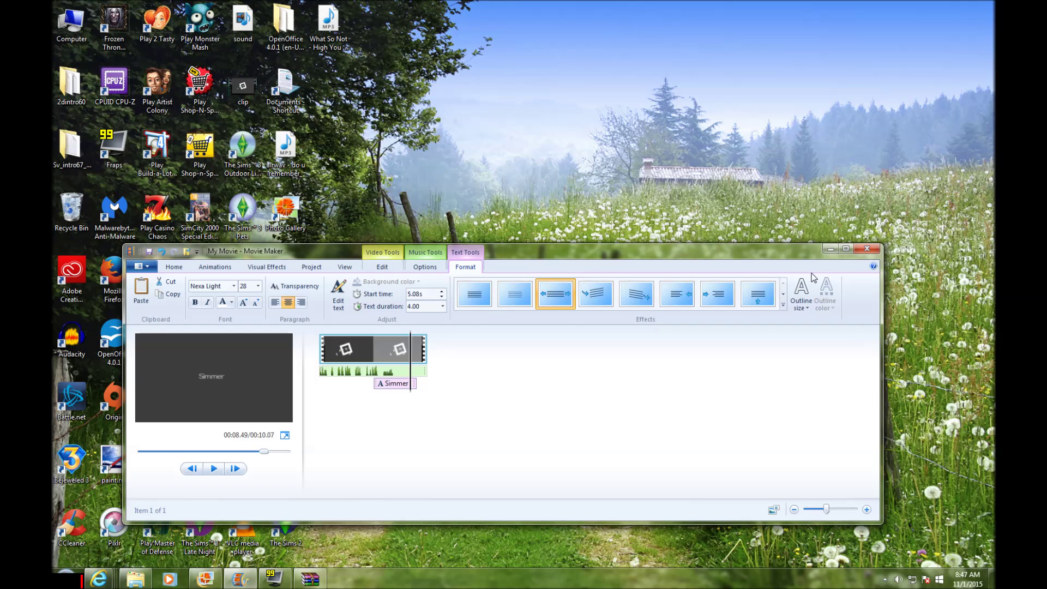
{"action": "key", "text": "super+Up"}
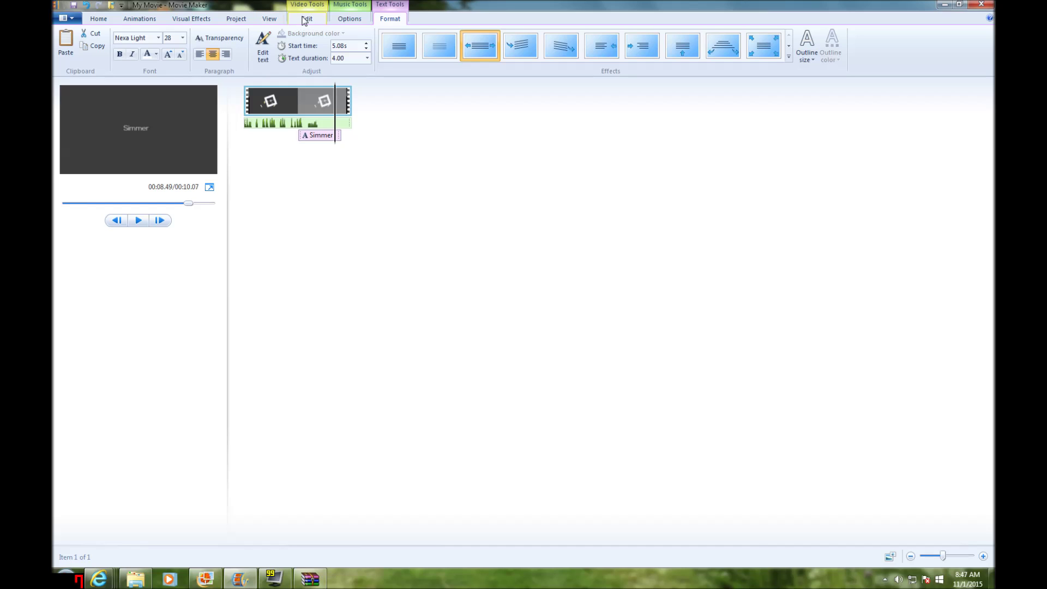
- Save the movie, drag simmer.mp4 into a fresh storyboard, and play it
{"action": "left_click", "coordinate": [98, 20]}
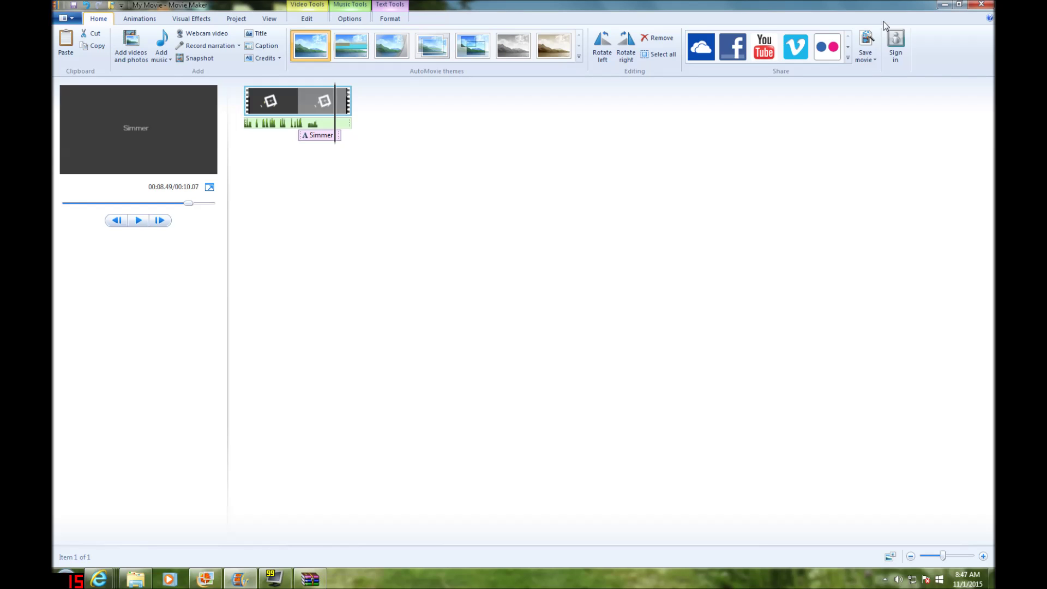
{"action": "left_click", "coordinate": [867, 59]}
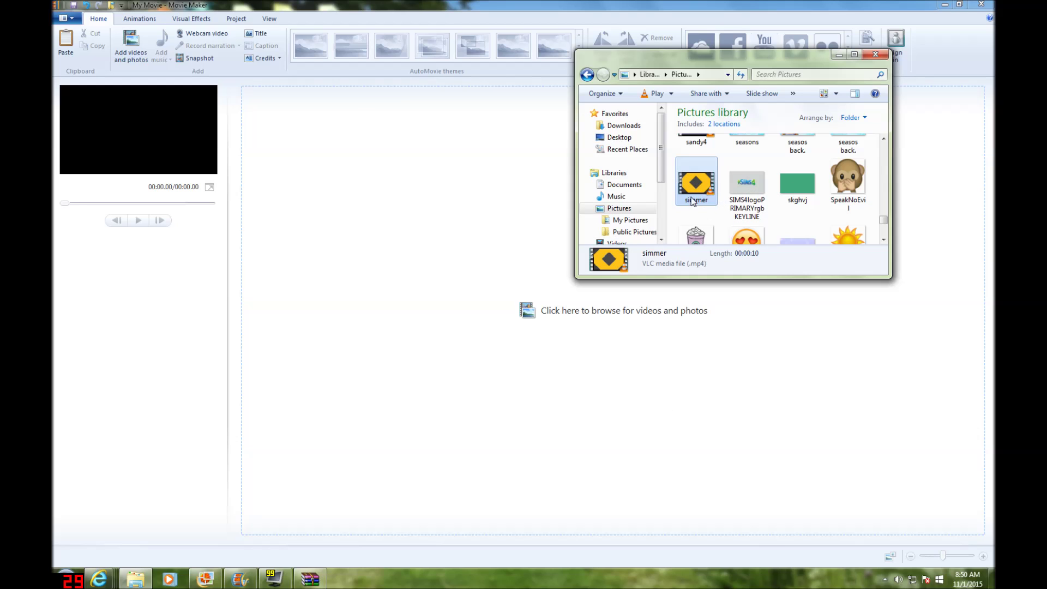
{"action": "left_click_drag", "start_coordinate": [692, 201], "coordinate": [280, 150]}
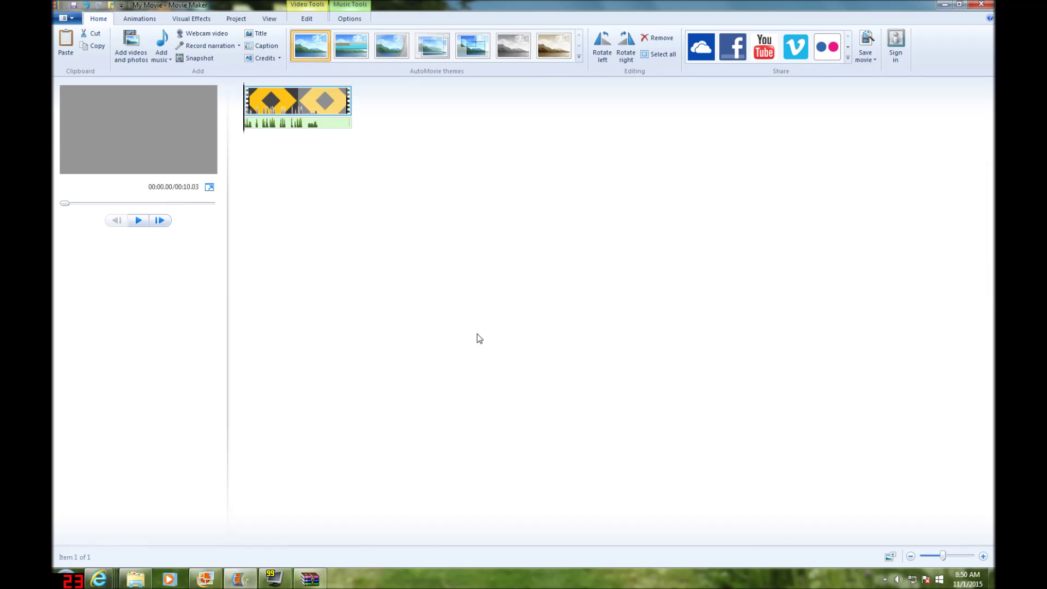
{"action": "left_click", "coordinate": [138, 220]}
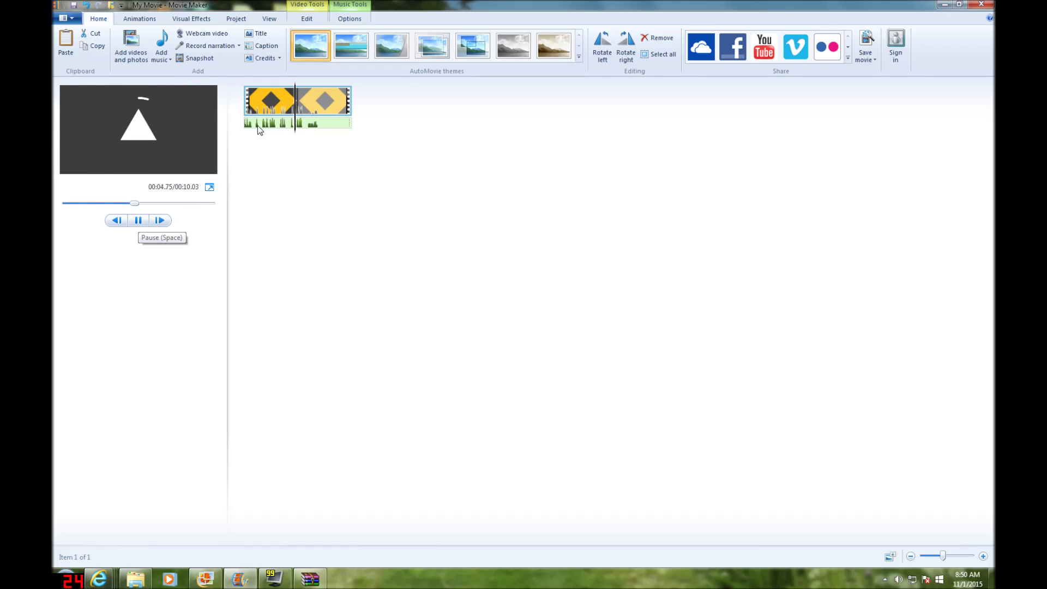
- Move the simmer clip's playhead to 4.72 s where the white triangle appears and add a caption there
{"action": "left_click", "coordinate": [313, 133]}
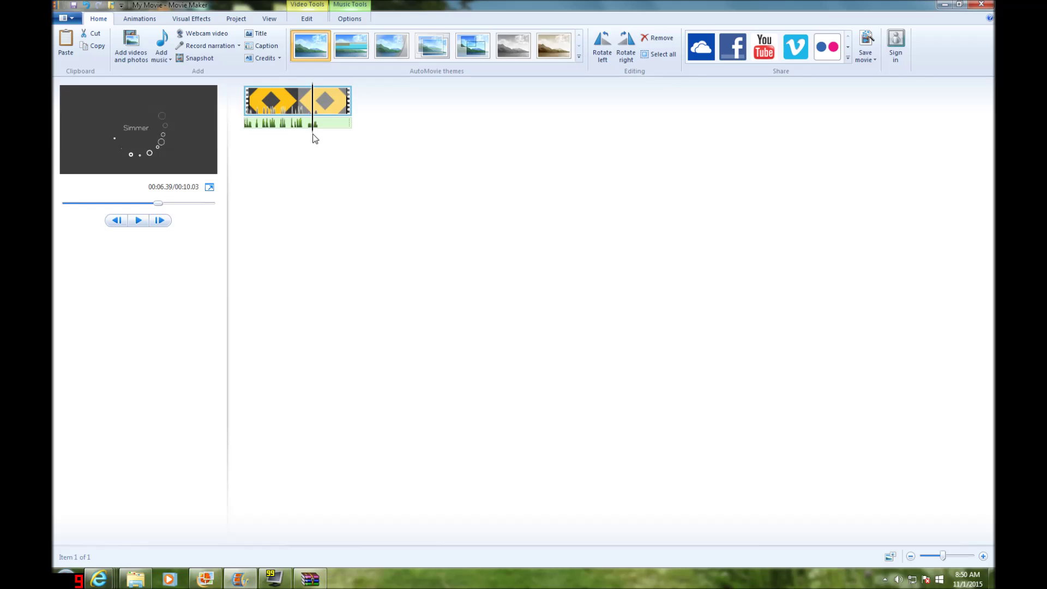
{"action": "left_click", "coordinate": [305, 134]}
{"action": "left_click", "coordinate": [299, 134]}
{"action": "left_click", "coordinate": [289, 134]}
{"action": "left_click", "coordinate": [294, 135]}
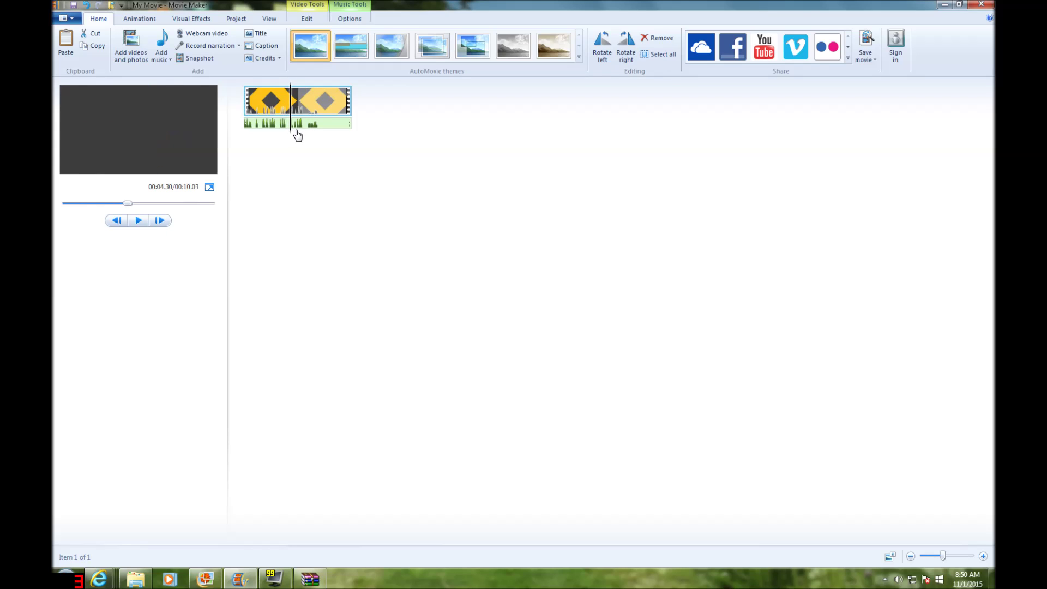
{"action": "left_click", "coordinate": [298, 133]}
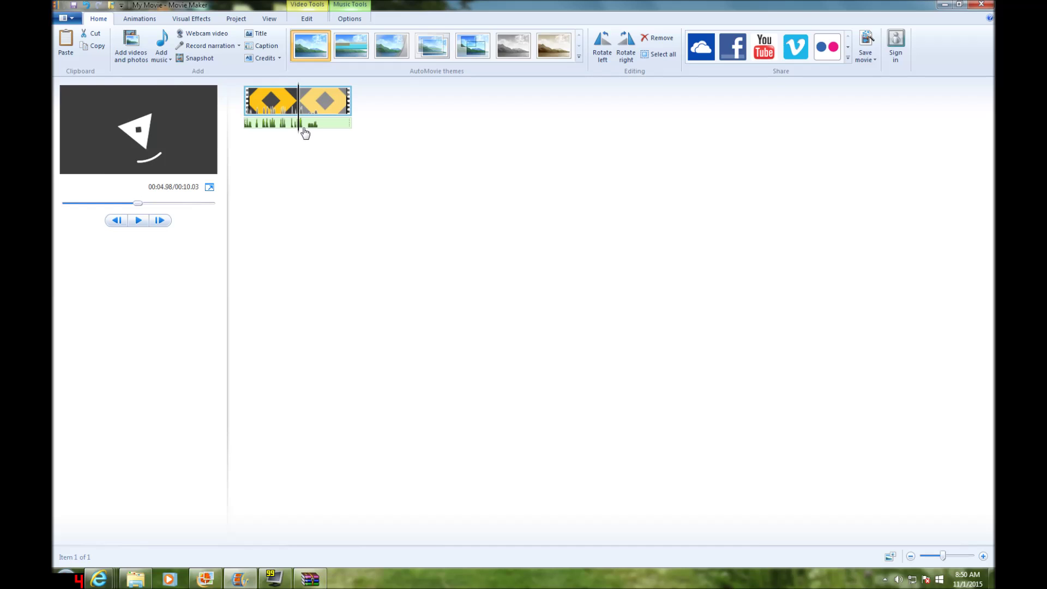
{"action": "left_click", "coordinate": [303, 130]}
{"action": "left_click", "coordinate": [305, 133]}
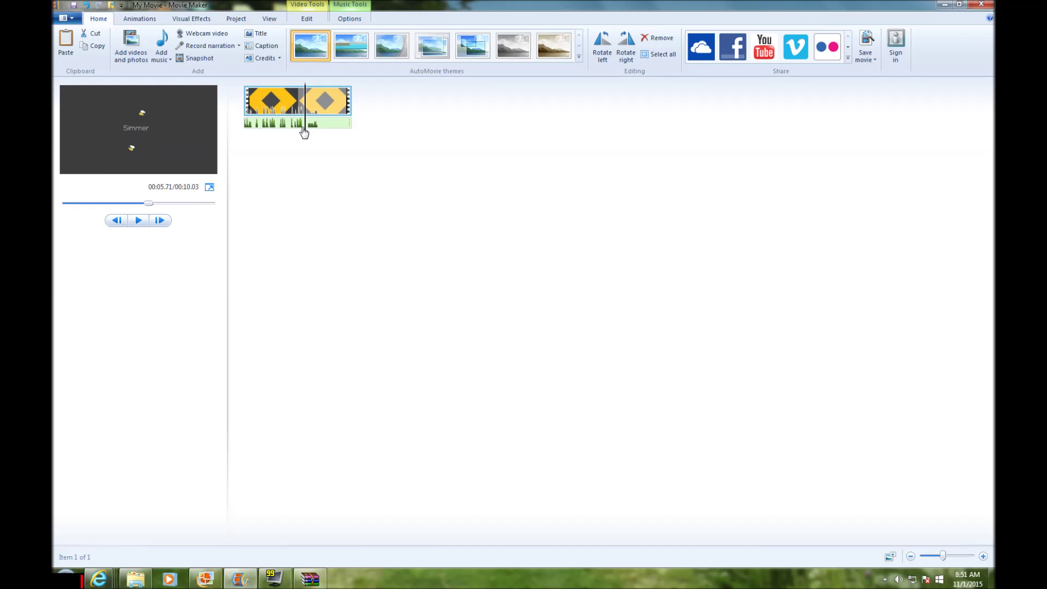
{"action": "left_click", "coordinate": [300, 131]}
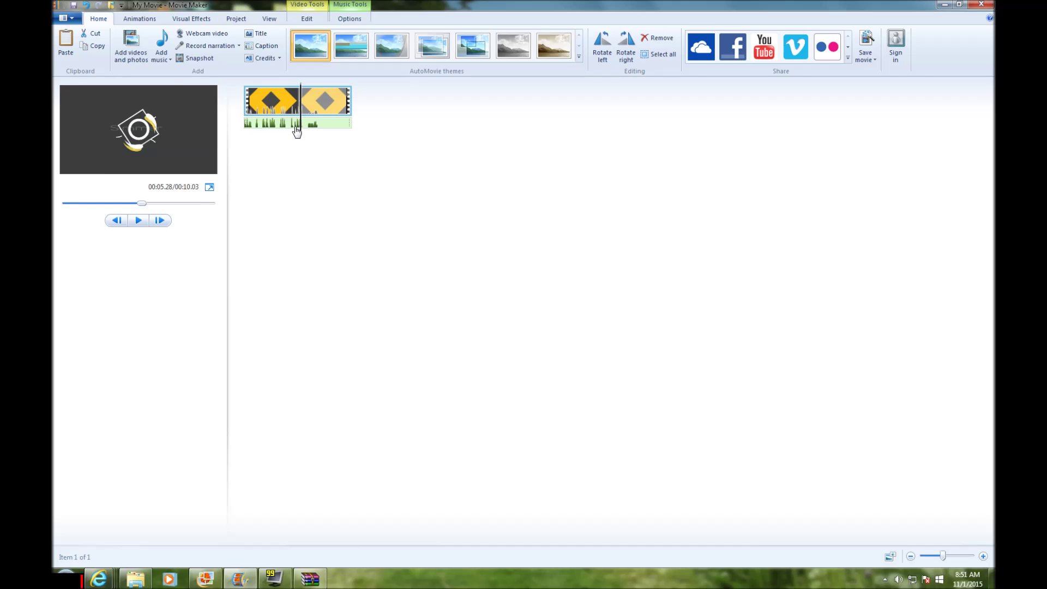
{"action": "left_click", "coordinate": [295, 130]}
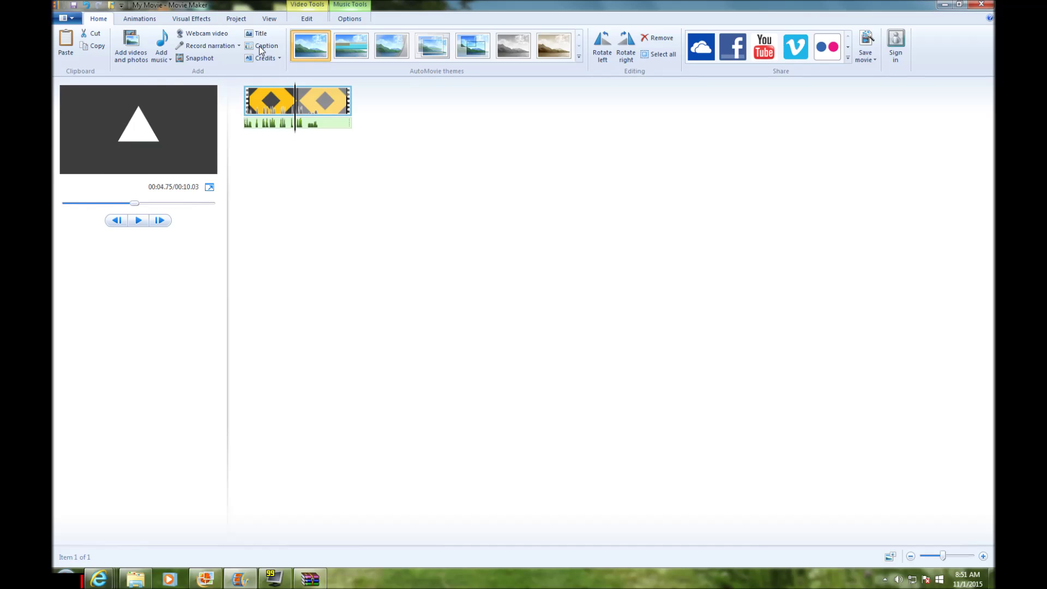
{"action": "left_click", "coordinate": [263, 47]}
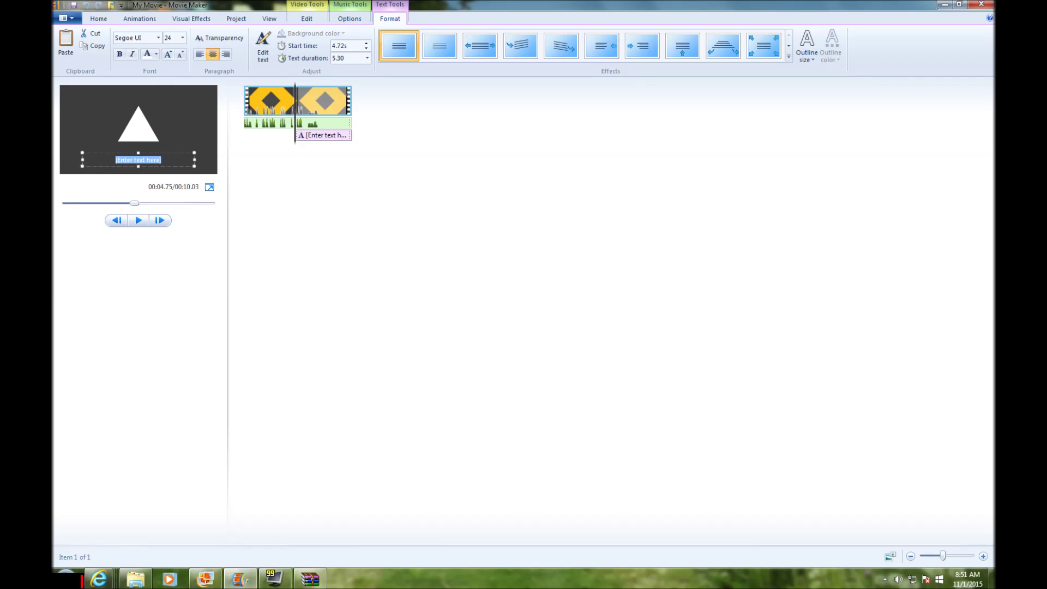
- Type 'For Life' as the caption, move it above the triangle, set Nexa Light, and preview
{"action": "key", "text": "BackSpace"}
{"action": "type", "text": "For Life"}
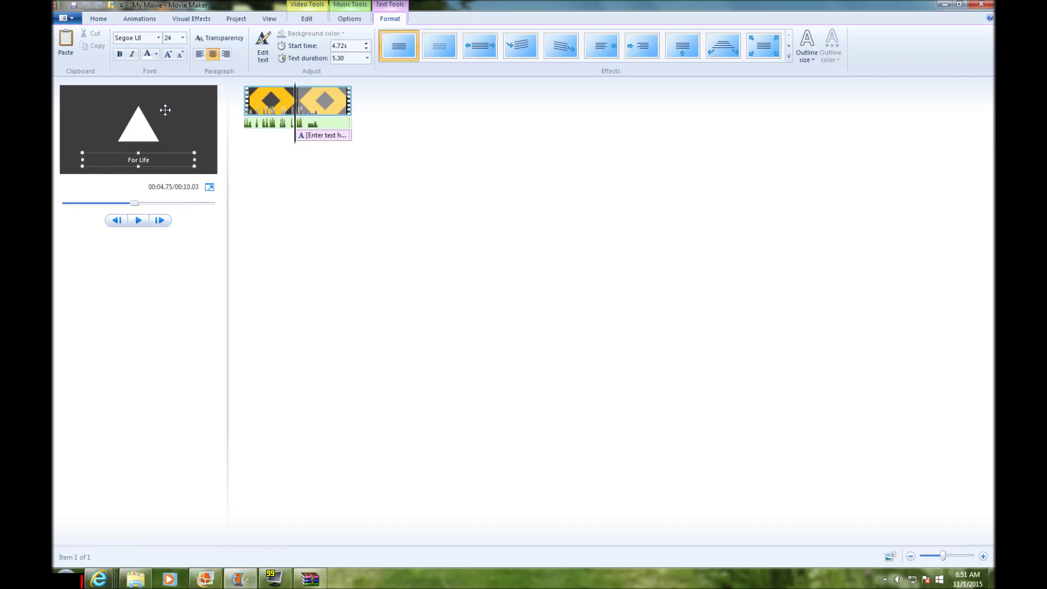
{"action": "left_click_drag", "start_coordinate": [161, 159], "coordinate": [164, 123]}
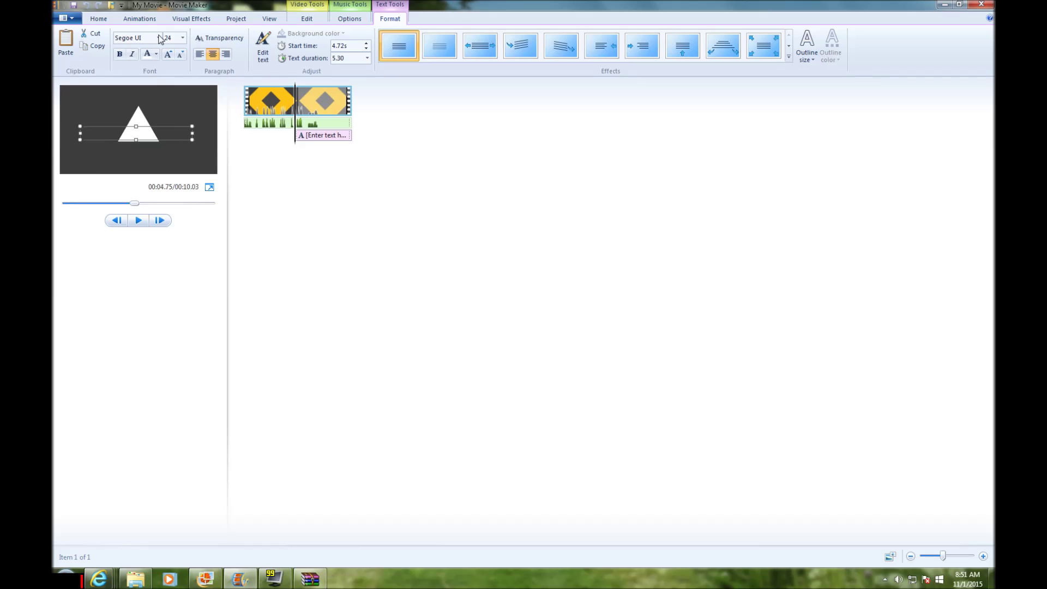
{"action": "left_click", "coordinate": [158, 38]}
{"action": "left_click", "coordinate": [142, 82]}
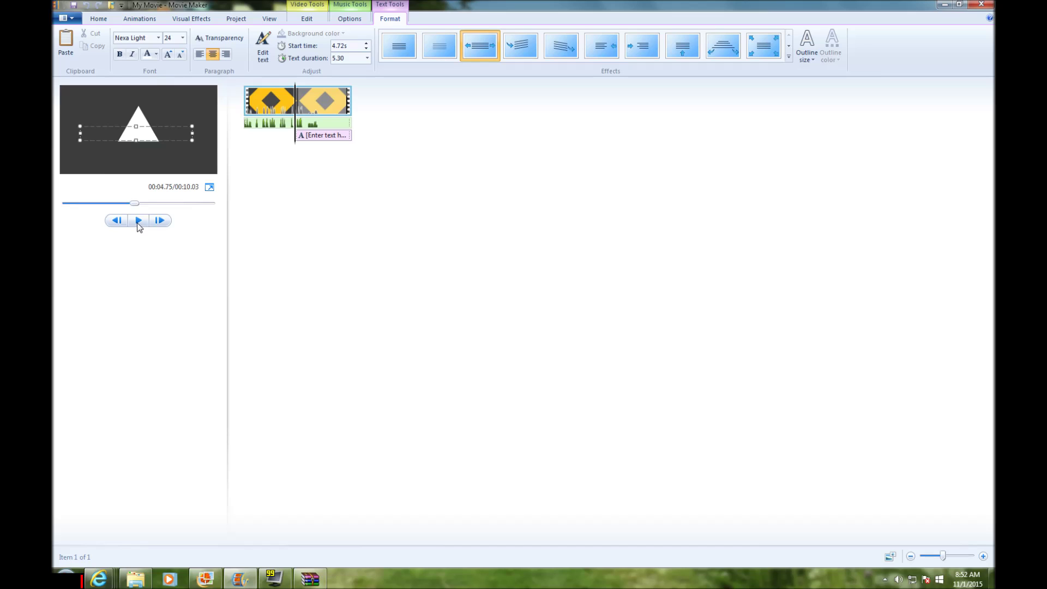
{"action": "left_click", "coordinate": [138, 221]}
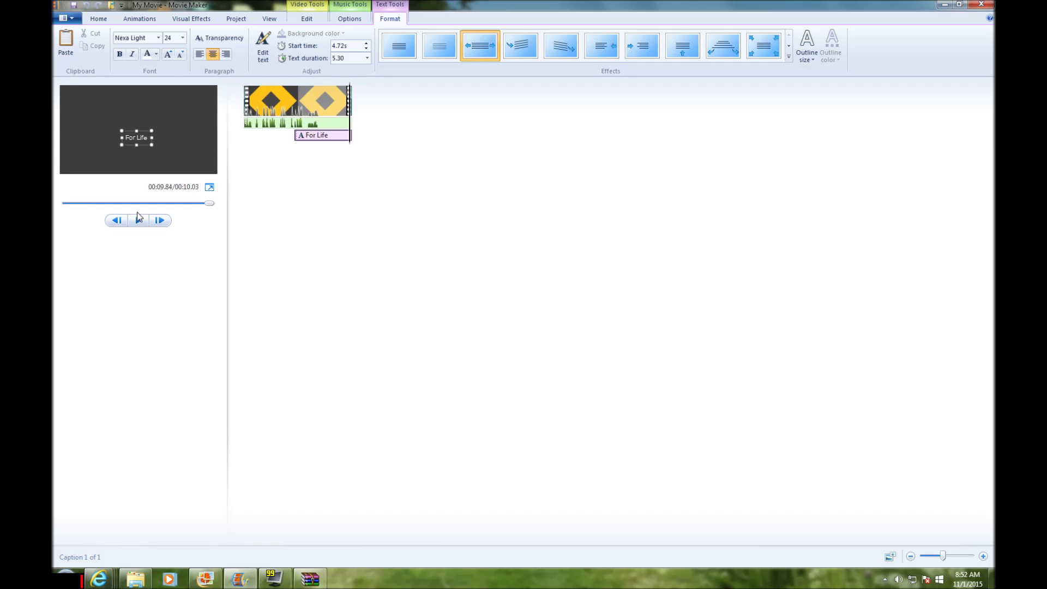
{"action": "left_click", "coordinate": [353, 143]}
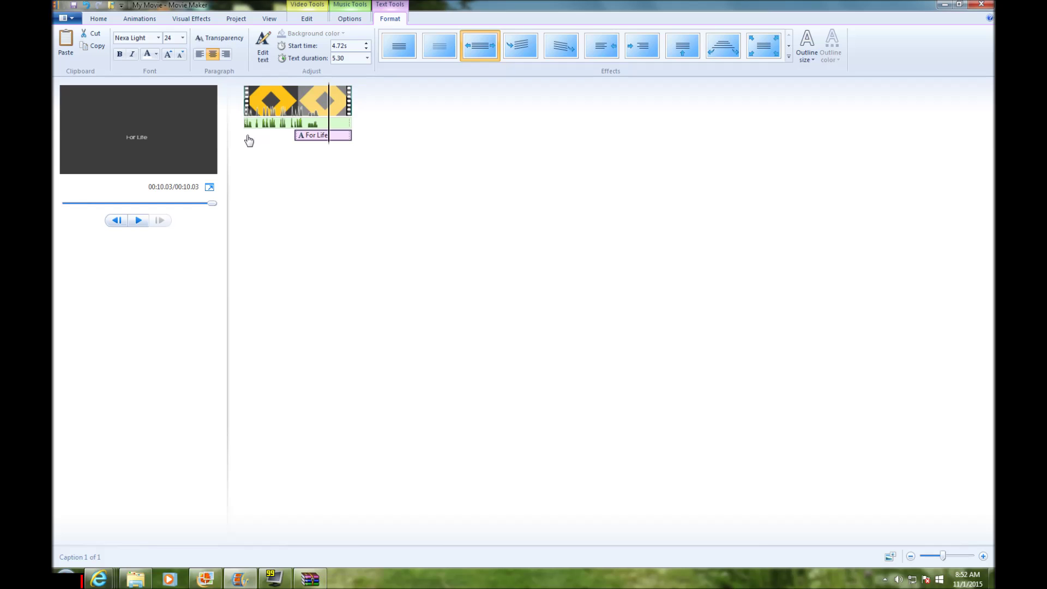
{"action": "left_click", "coordinate": [139, 220]}
{"action": "left_click", "coordinate": [321, 270]}
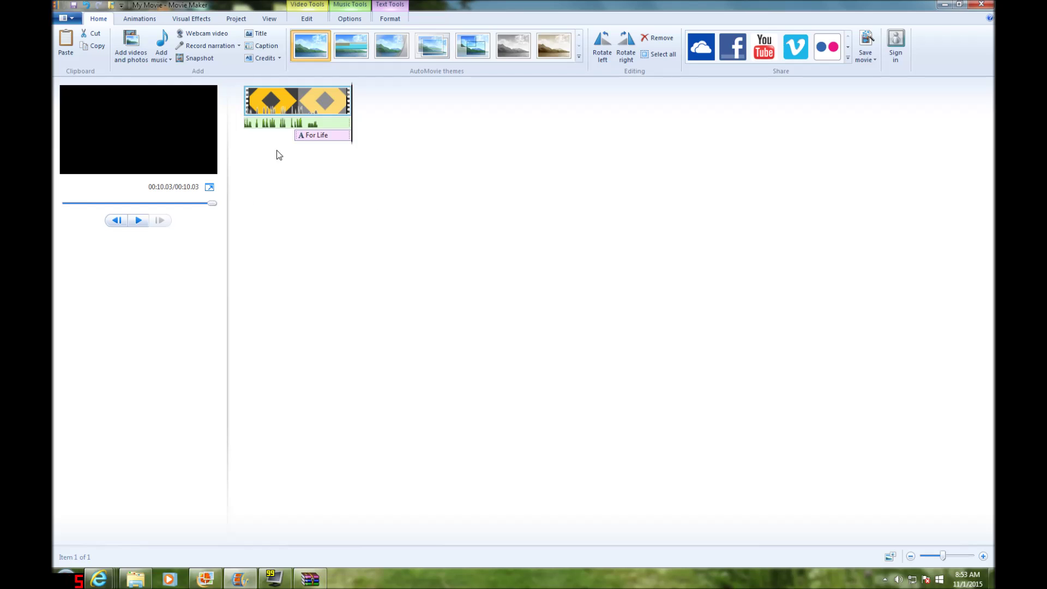
{"action": "left_click", "coordinate": [309, 143]}
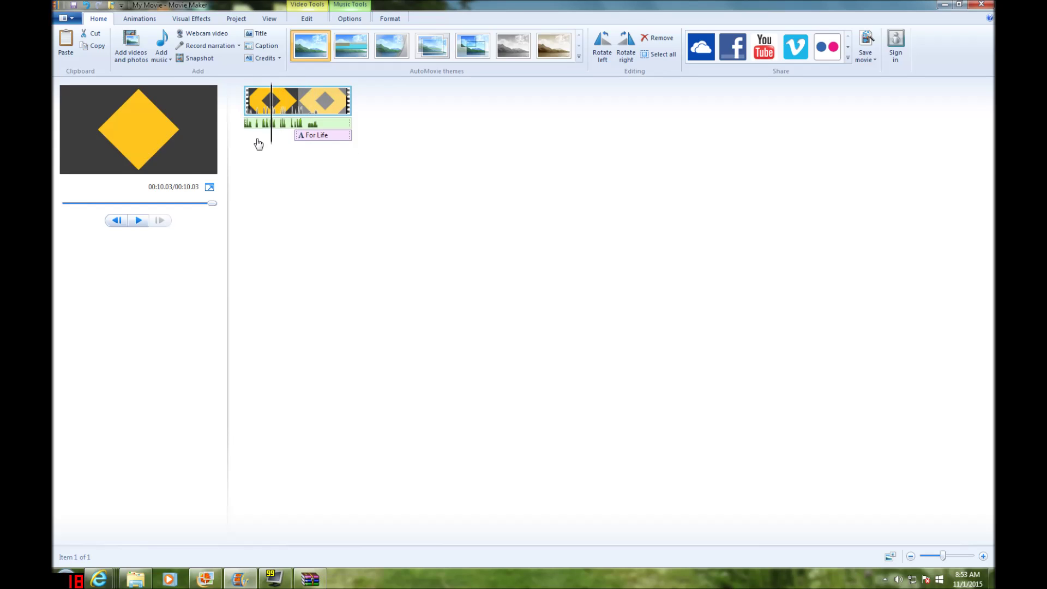
{"action": "left_click", "coordinate": [138, 220]}
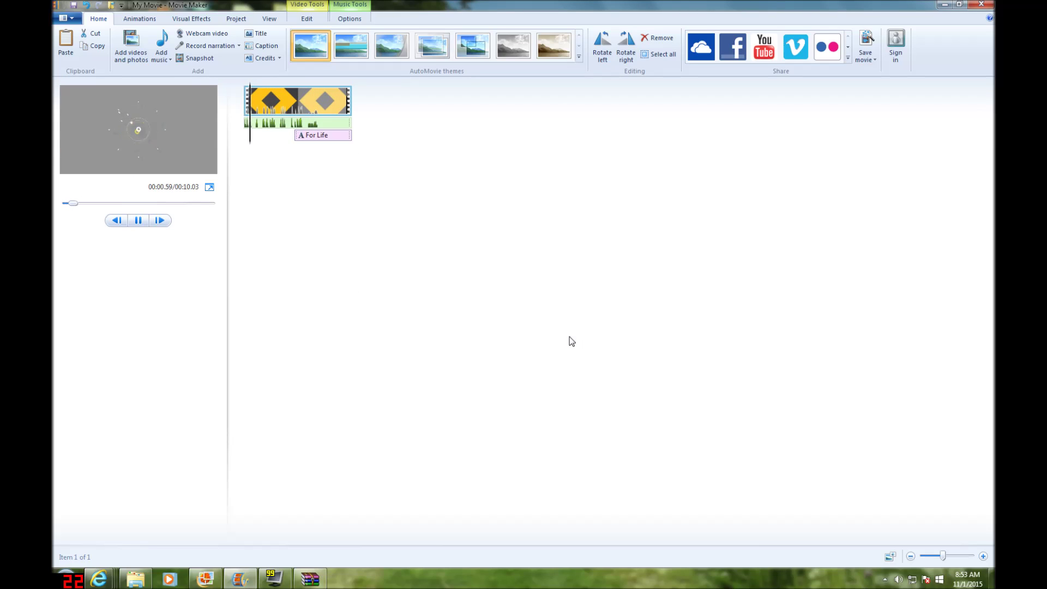